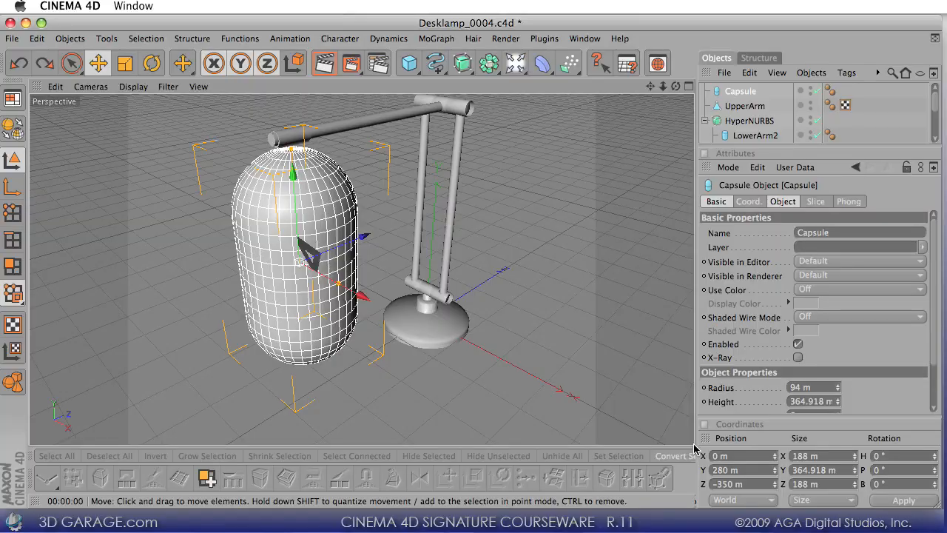
# - Try moving the capsule along the Z axis to -370 m
pyautogui.keyDown('alt'); pyautogui.moveTo(694, 445); pyautogui.dragTo(378, 313); pyautogui.keyUp('alt')
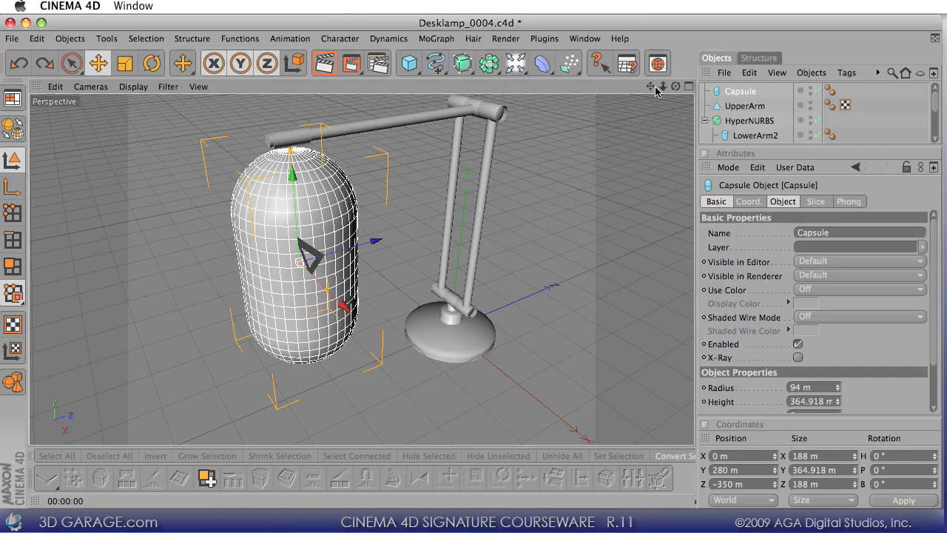
pyautogui.keyDown('alt'); pyautogui.moveTo(544, 307); pyautogui.dragTo(529, 291); pyautogui.keyUp('alt')
pyautogui.moveTo(388, 270); pyautogui.dragTo(376, 267)
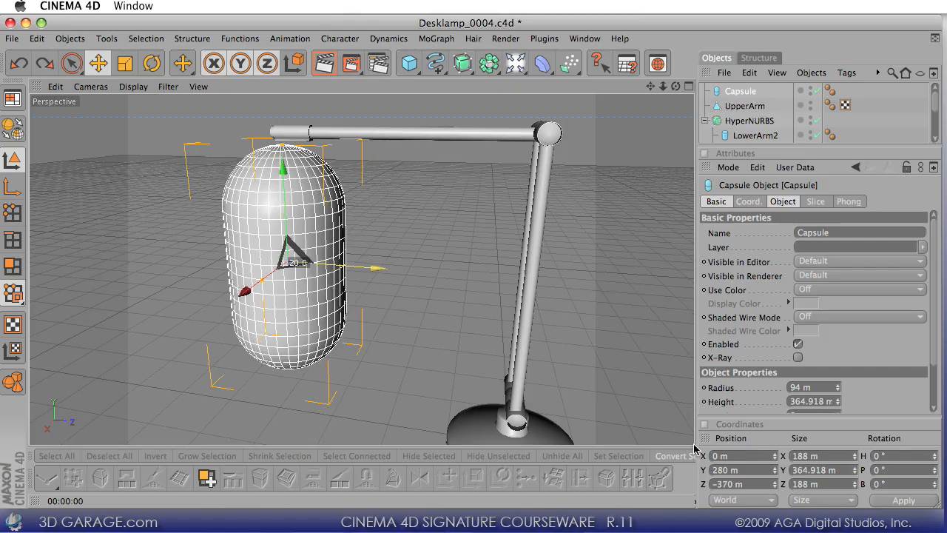
pyautogui.press('super+z')
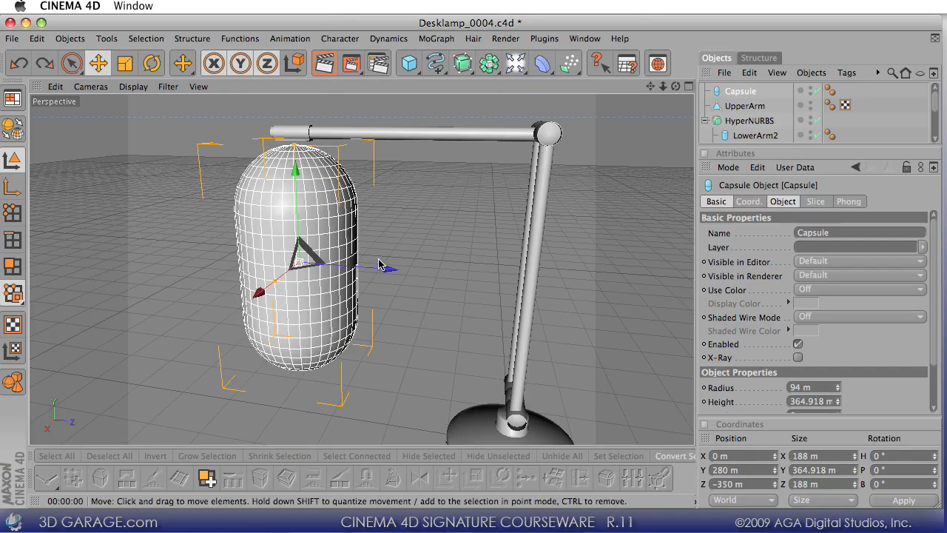
# - Try scaling the capsule down along its Y axis from its center pivot, then undo the scaling
pyautogui.click(124, 63)
pyautogui.moveTo(294, 168); pyautogui.dragTo(295, 183)
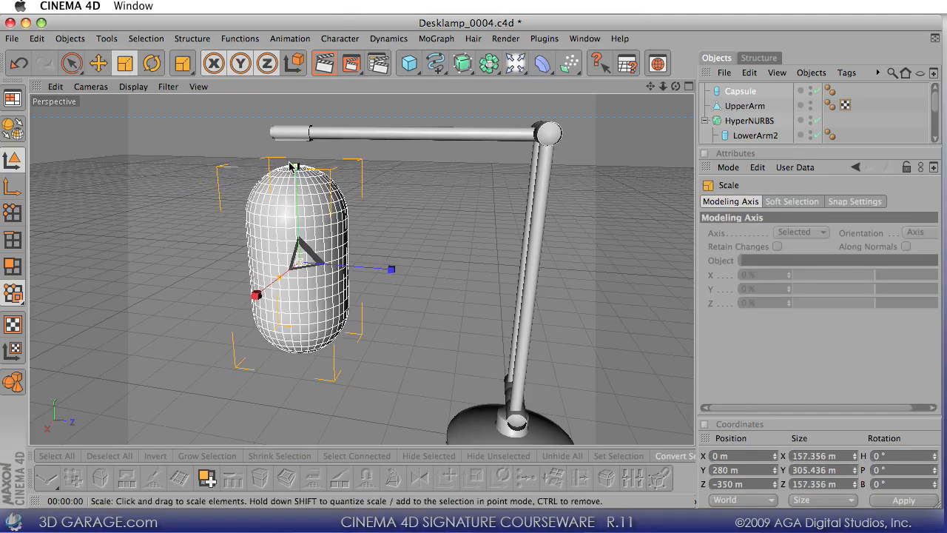
pyautogui.press('super+z')
pyautogui.moveTo(294, 147); pyautogui.dragTo(296, 173)
pyautogui.press('super+z')
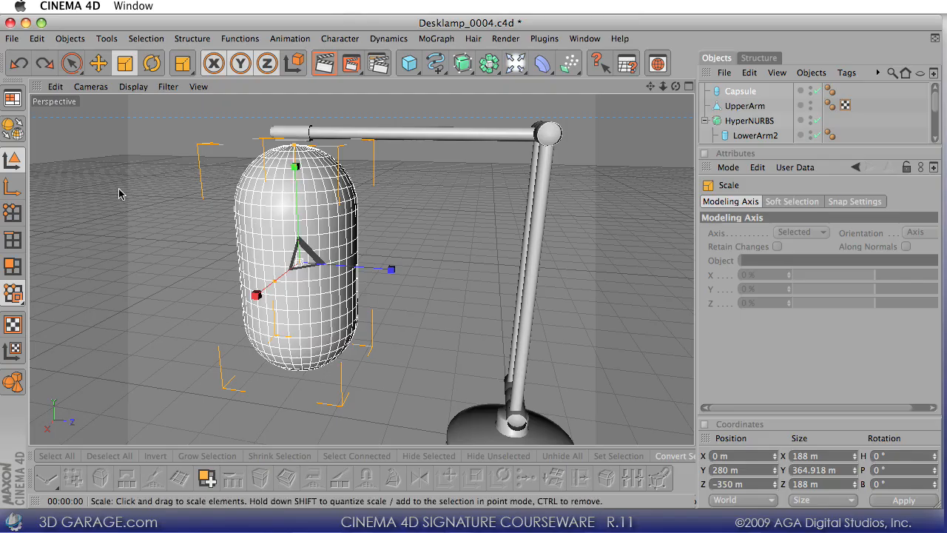
# - Select the upper arm and the lower arm to examine where each part's axis sits
pyautogui.moveTo(651, 93); pyautogui.dragTo(568, 99)
pyautogui.click(467, 153)
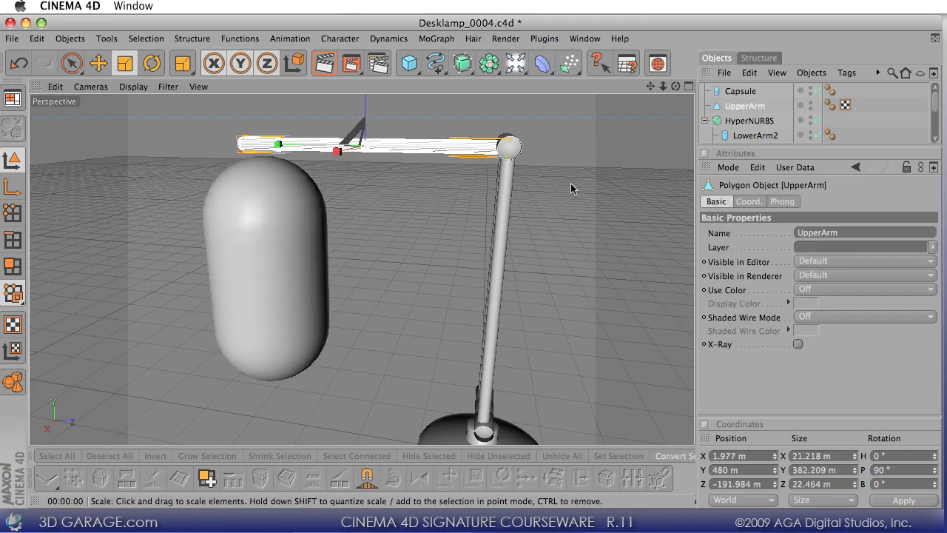
pyautogui.click(500, 290)
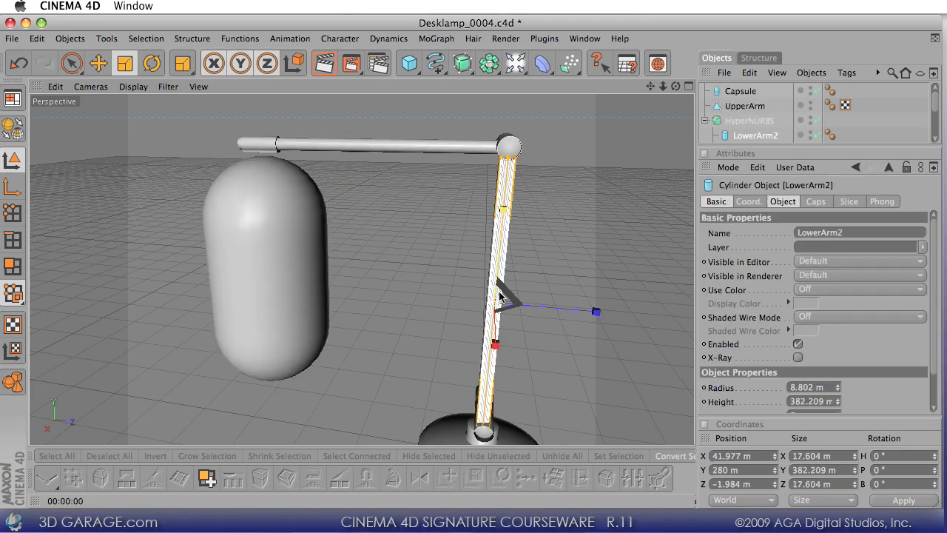
pyautogui.click(478, 150)
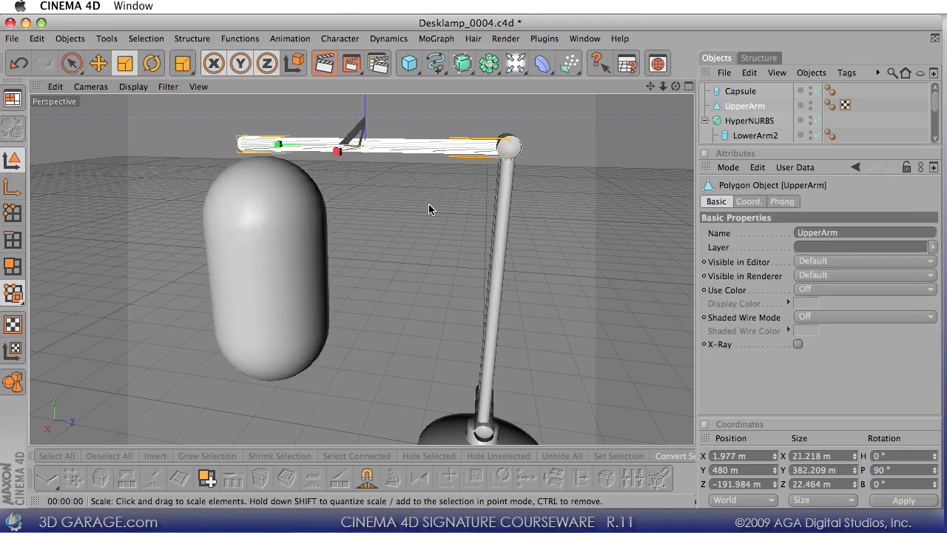
pyautogui.moveTo(428, 205)
pyautogui.keyDown('alt'); pyautogui.mouseDown()
pyautogui.moveTo(473, 201)
pyautogui.moveTo(694, 447)
pyautogui.moveTo(726, 445)
pyautogui.moveTo(694, 445)
pyautogui.moveTo(429, 213)
pyautogui.mouseUp(); pyautogui.keyUp('alt')
pyautogui.keyDown('alt'); pyautogui.moveTo(694, 447); pyautogui.dragTo(428, 214); pyautogui.keyUp('alt')
pyautogui.moveTo(650, 86)
pyautogui.mouseDown()
pyautogui.moveTo(694, 447)
pyautogui.moveTo(650, 87)
pyautogui.mouseUp()
pyautogui.keyDown('alt'); pyautogui.moveTo(429, 214); pyautogui.dragTo(522, 252); pyautogui.keyUp('alt')
# - Try rotating the lower bracket around its own axis, then undo the rotation
pyautogui.click(444, 290)
pyautogui.press('y')
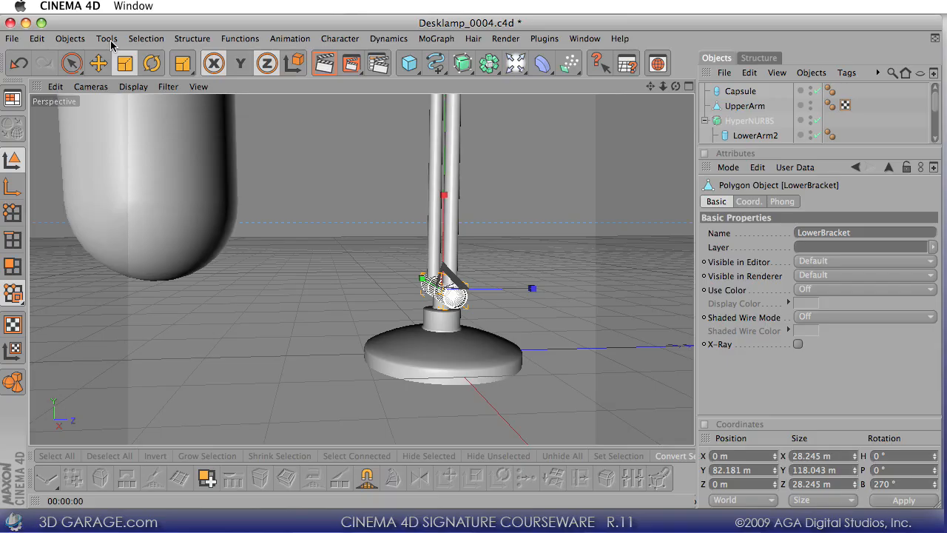
pyautogui.click(162, 67)
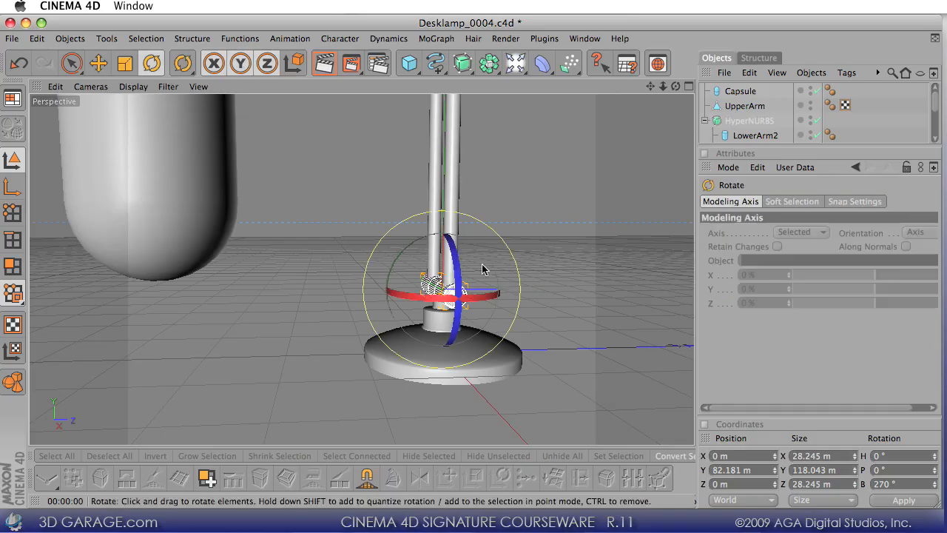
pyautogui.keyDown('alt'); pyautogui.moveTo(488, 281); pyautogui.dragTo(485, 301); pyautogui.keyUp('alt')
pyautogui.press('super+z')
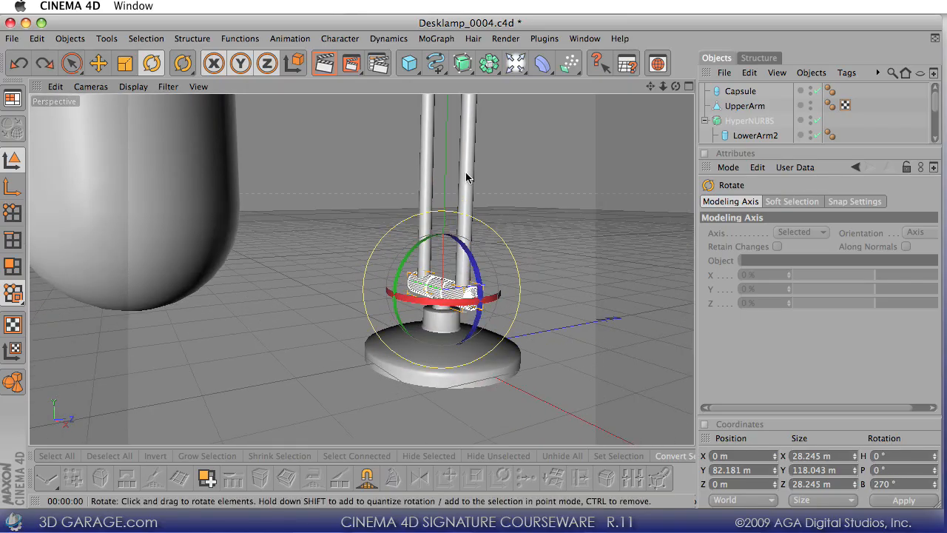
# - Examine the axis positions of the other lower arm, the upper arm and the middle bracket
pyautogui.click(462, 268)
pyautogui.click(431, 234)
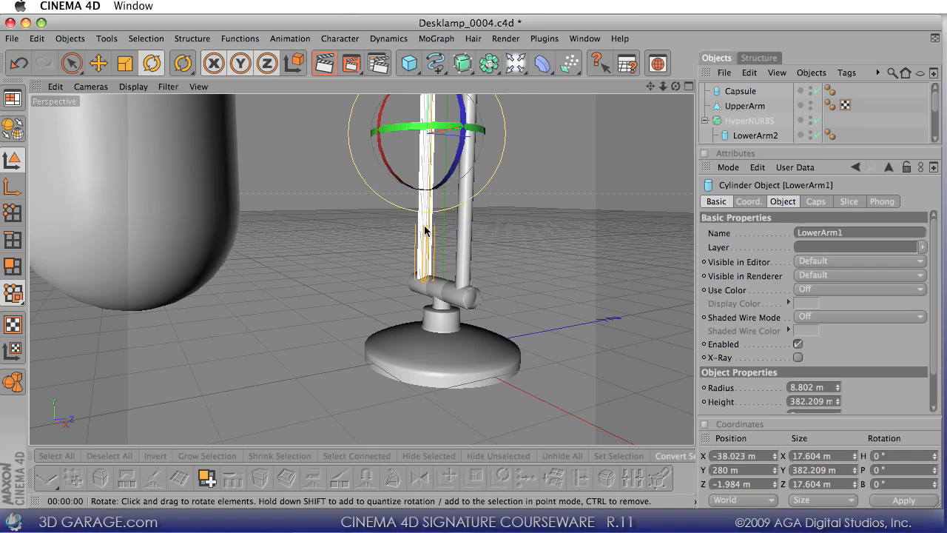
pyautogui.moveTo(694, 449); pyautogui.dragTo(694, 448)
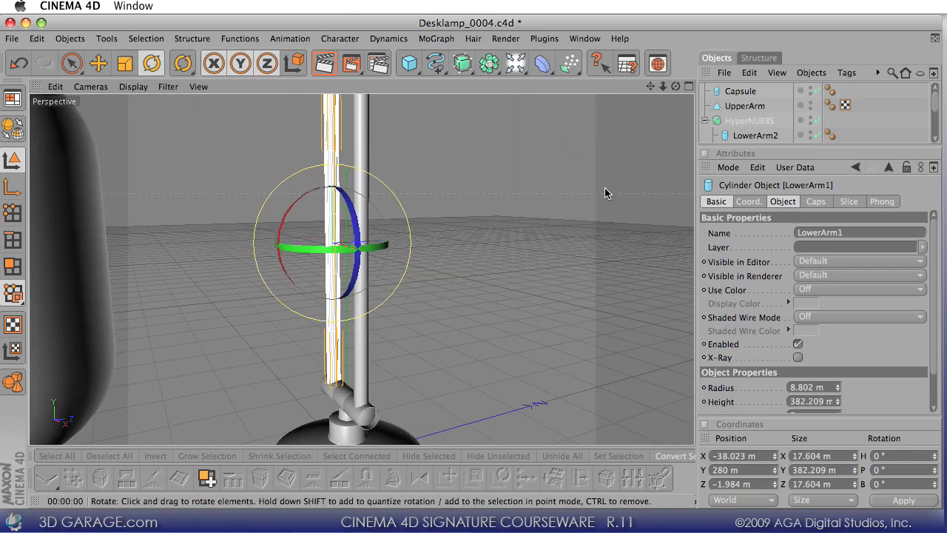
pyautogui.moveTo(650, 86); pyautogui.dragTo(650, 86)
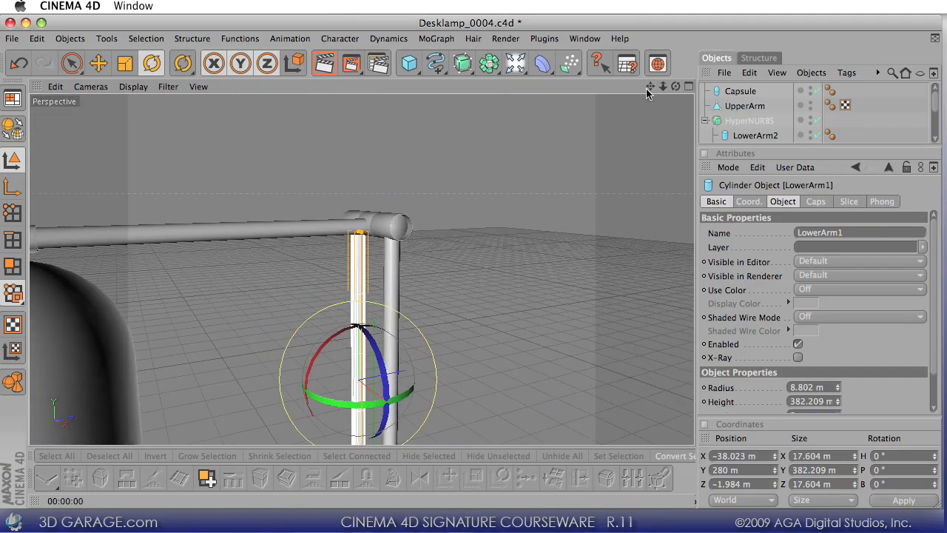
pyautogui.click(329, 226)
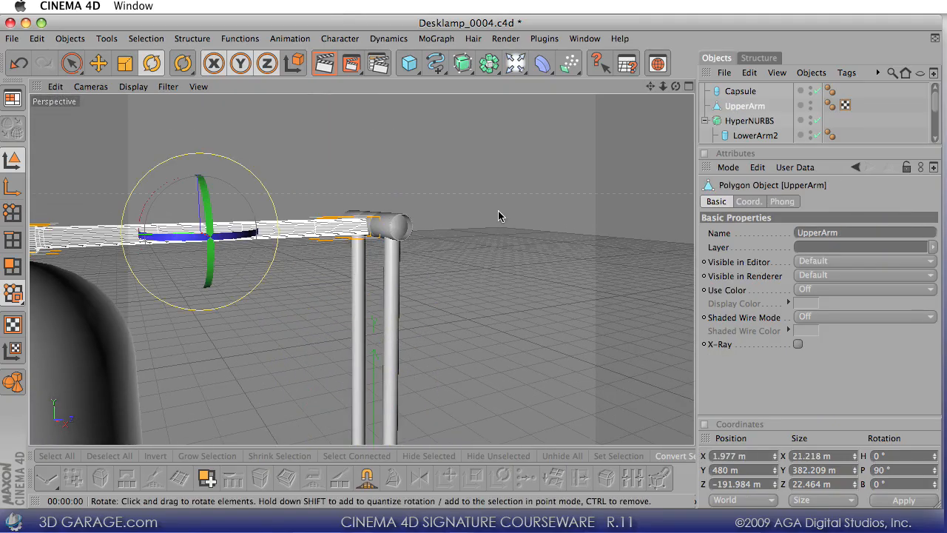
pyautogui.moveTo(650, 86); pyautogui.dragTo(650, 86)
pyautogui.click(451, 253)
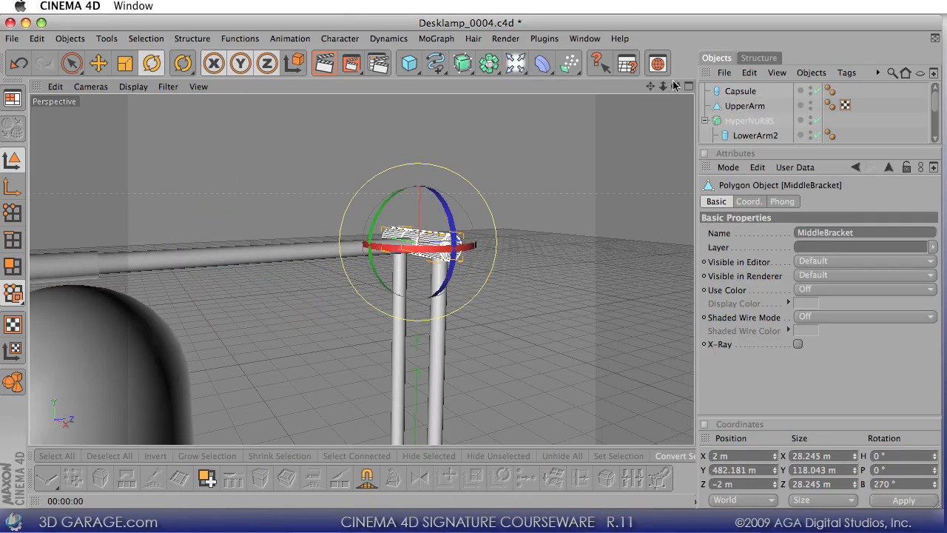
# - Move only the upper arm's object axis 190 m along its length to the middle bracket joint, at Z -1.984 m
pyautogui.click(275, 258)
pyautogui.moveTo(675, 86); pyautogui.dragTo(645, 76)
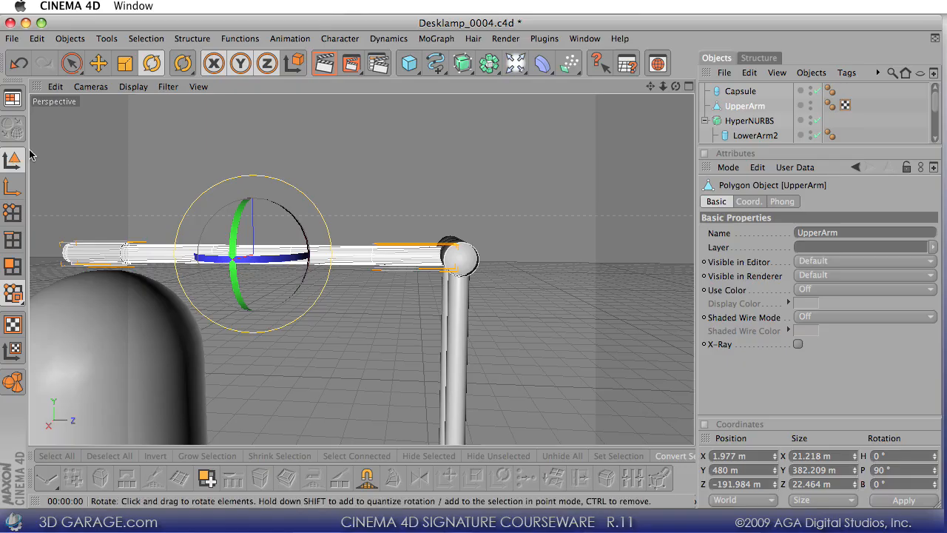
pyautogui.click(13, 190)
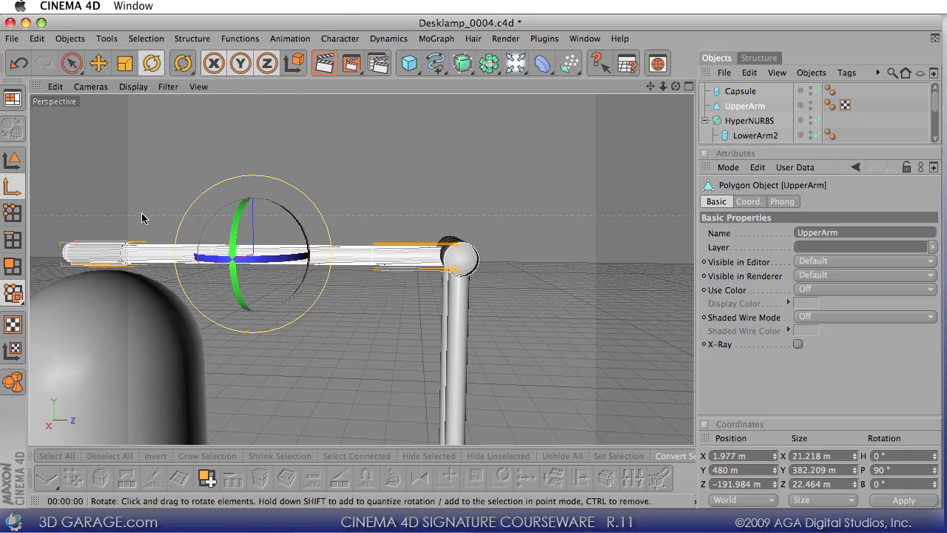
pyautogui.click(99, 63)
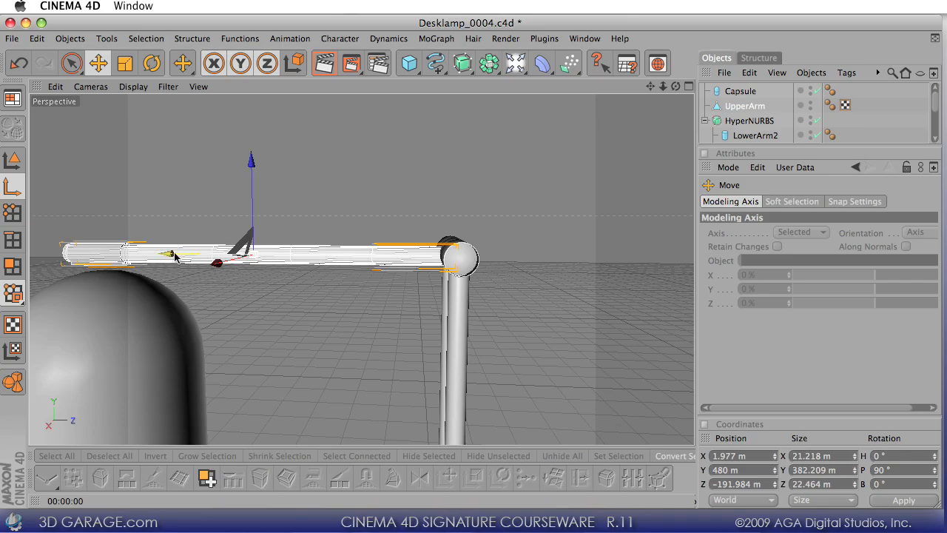
pyautogui.moveTo(170, 253); pyautogui.dragTo(364, 255)
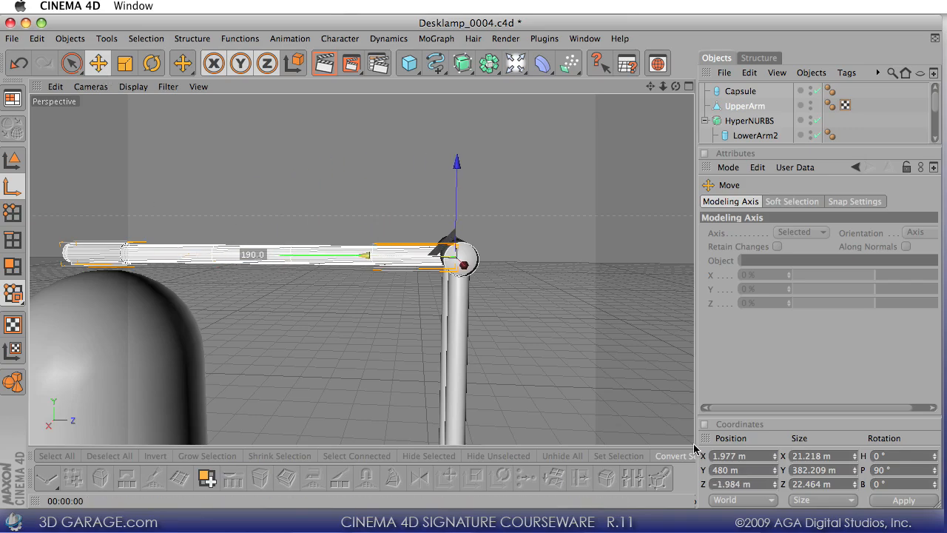
# - Try rotating the upper arm as a whole object around its pivot at the middle bracket, then undo the rotation
pyautogui.click(152, 63)
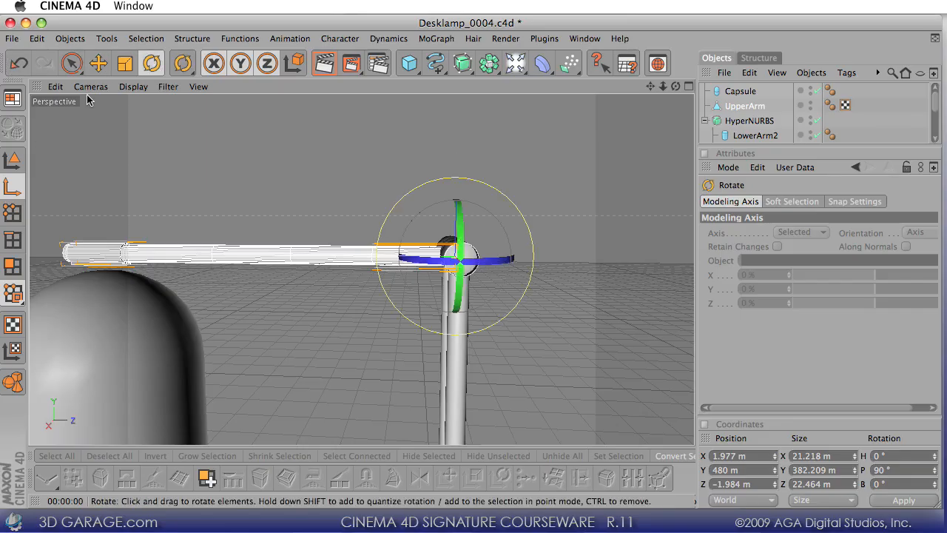
pyautogui.click(14, 156)
pyautogui.keyDown('alt'); pyautogui.moveTo(471, 223); pyautogui.dragTo(523, 243); pyautogui.keyUp('alt')
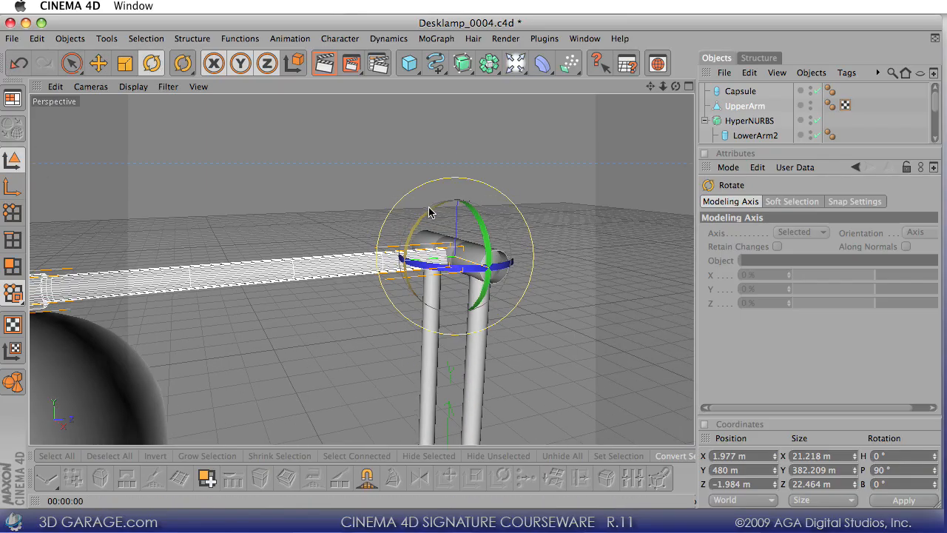
pyautogui.moveTo(429, 213)
pyautogui.mouseDown()
pyautogui.moveTo(419, 213)
pyautogui.moveTo(425, 205)
pyautogui.mouseUp()
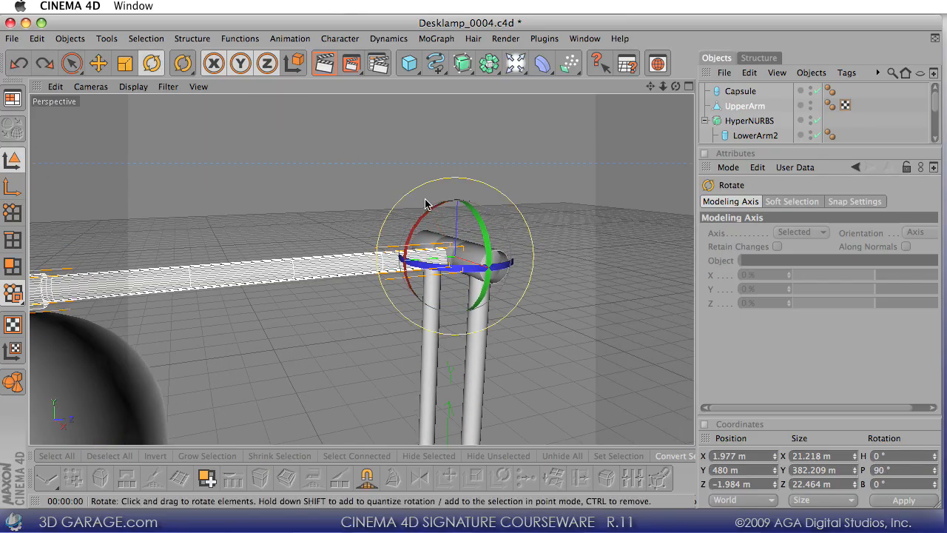
# - Make the capsule editable and move only its object axis up to the capsule's top, at Y 460 m
pyautogui.moveTo(650, 87); pyautogui.dragTo(848, 7)
pyautogui.click(397, 276)
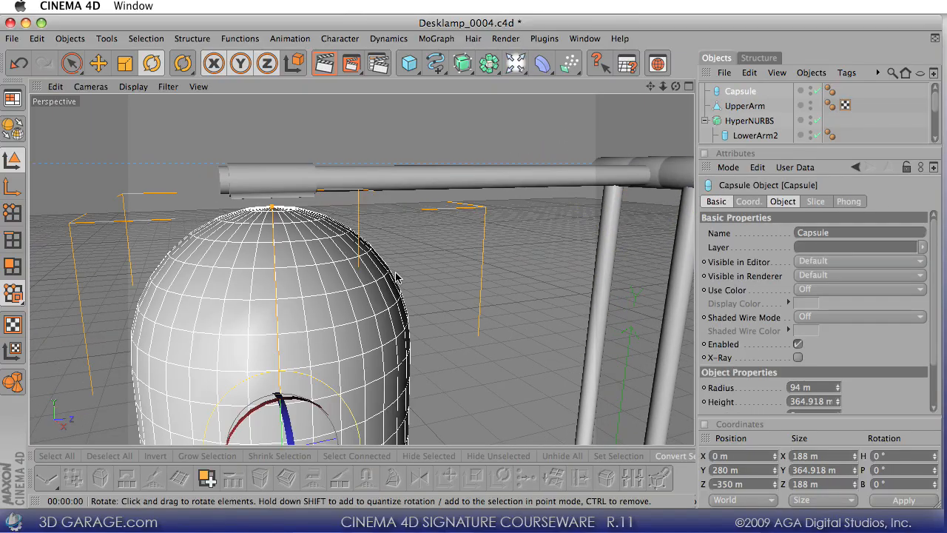
pyautogui.click(23, 137)
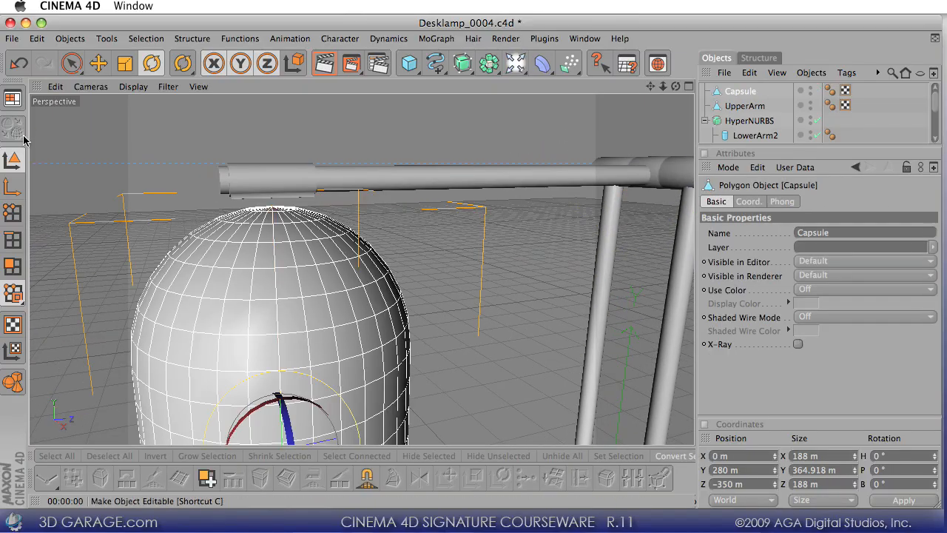
pyautogui.click(12, 186)
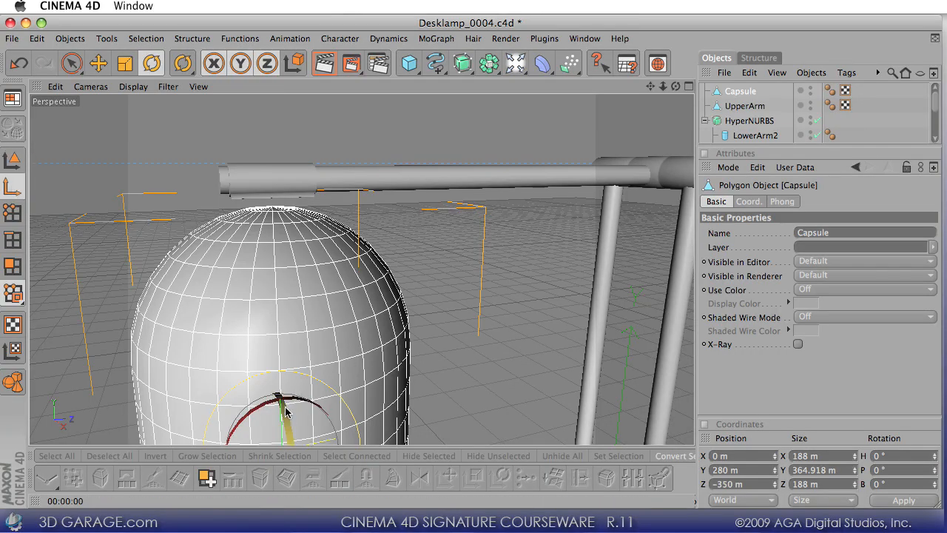
pyautogui.click(98, 63)
pyautogui.moveTo(278, 372); pyautogui.dragTo(271, 177)
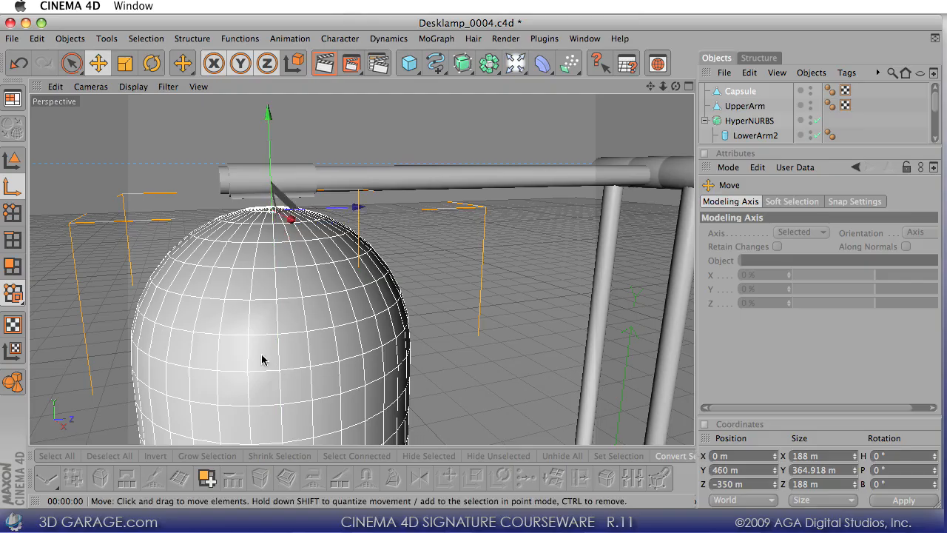
# - Scale the capsule object along Y from its top pivot to a height of about 212.6 m
pyautogui.click(118, 64)
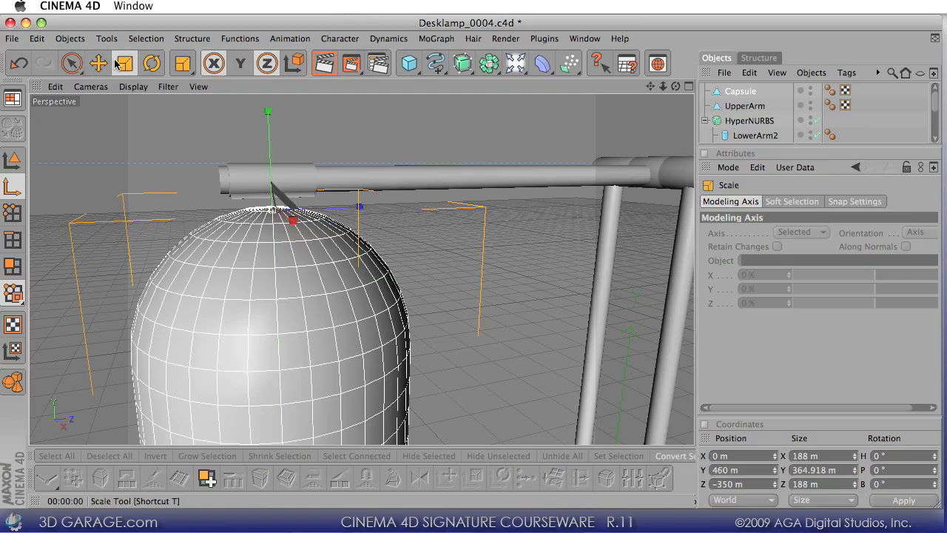
pyautogui.click(12, 160)
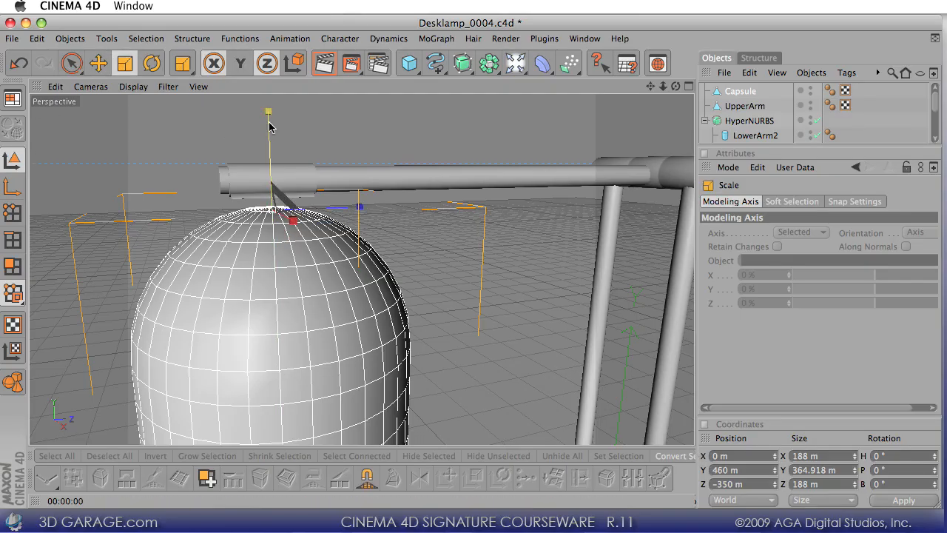
pyautogui.moveTo(269, 122); pyautogui.dragTo(268, 173)
pyautogui.moveTo(696, 449); pyautogui.dragTo(694, 451)
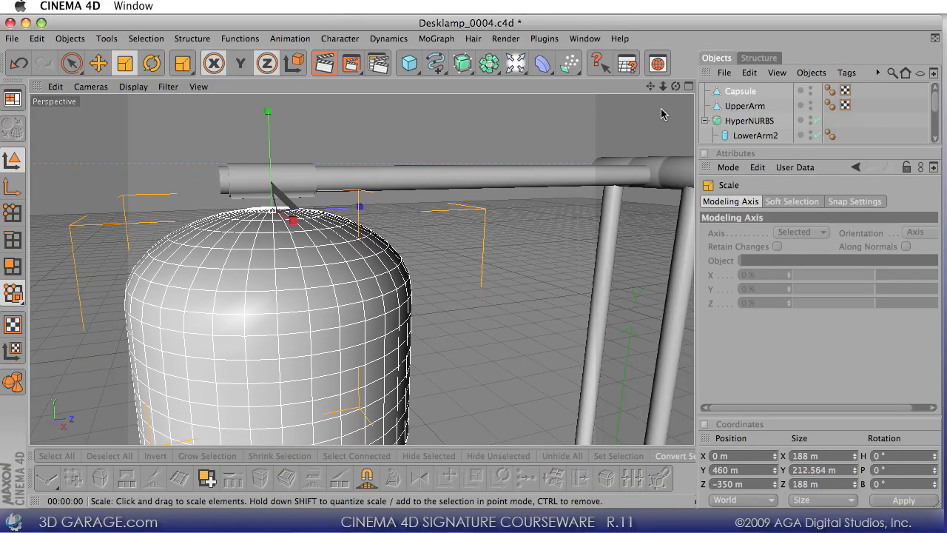
# - Raise the shortened capsule along Y to 470 m so it meets the end of the upper arm
pyautogui.moveTo(663, 86); pyautogui.dragTo(464, 179)
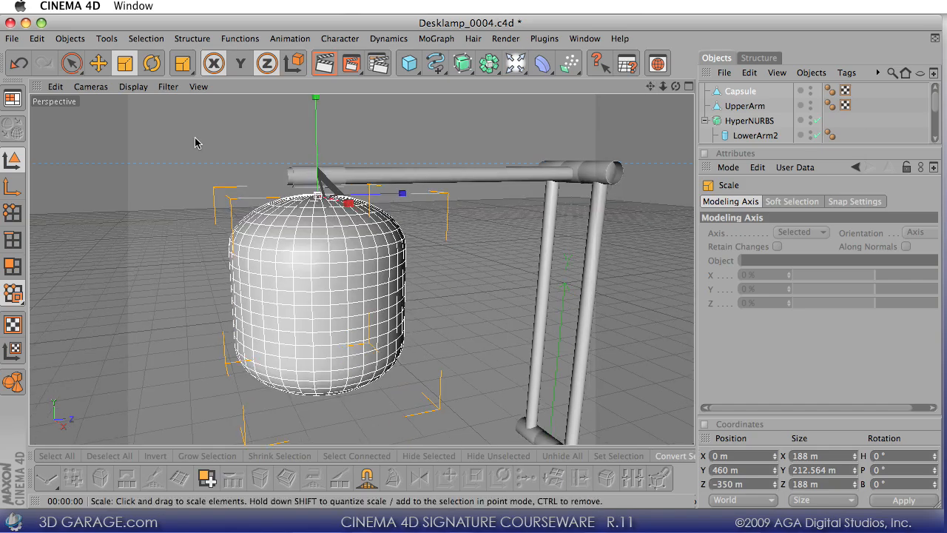
pyautogui.click(98, 63)
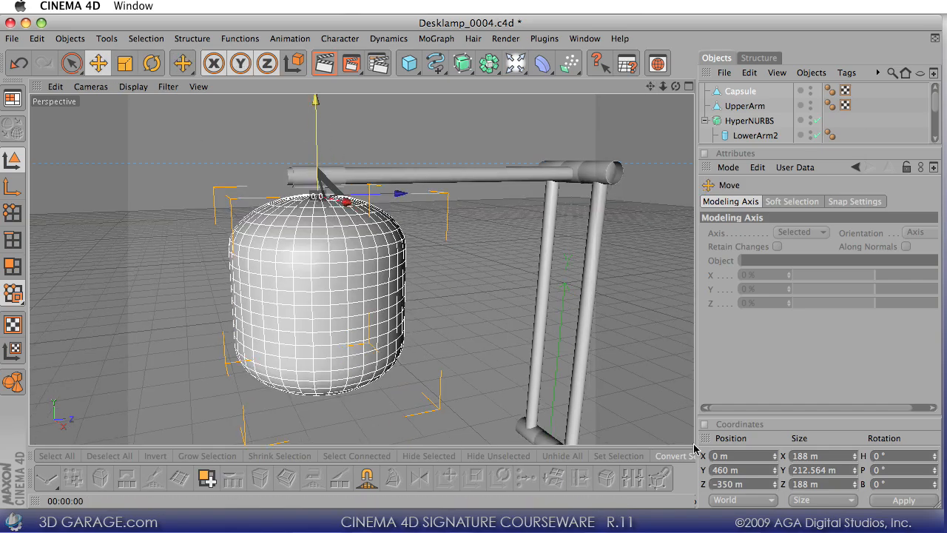
pyautogui.moveTo(316, 101); pyautogui.dragTo(316, 91)
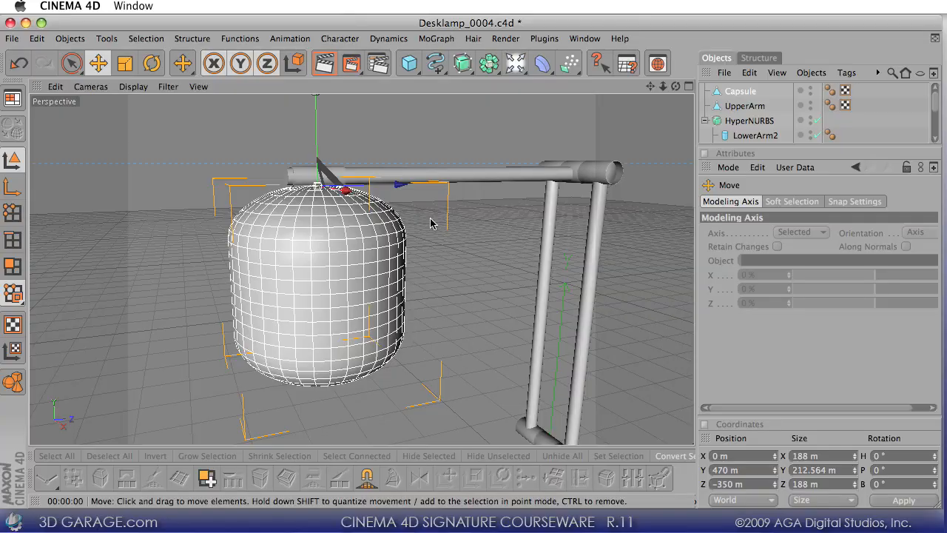
# - Select the capsule's bottom cap polygons, grow the selection up through the straight wall, and delete them to keep only the upper dome
pyautogui.moveTo(268, 305)
pyautogui.keyDown('alt'); pyautogui.mouseDown()
pyautogui.moveTo(311, 330)
pyautogui.moveTo(275, 296)
pyautogui.moveTo(268, 305)
pyautogui.mouseUp(); pyautogui.keyUp('alt')
pyautogui.click(12, 266)
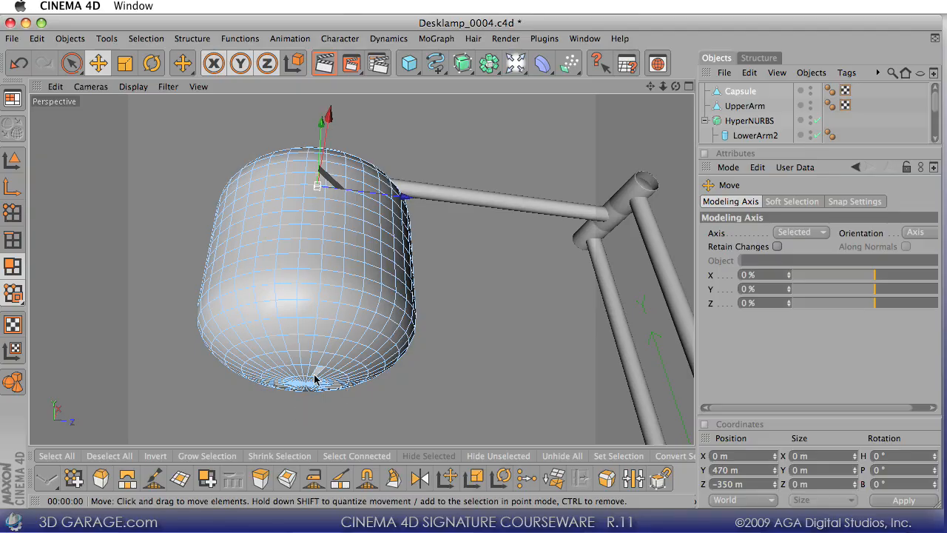
pyautogui.press('u')
pyautogui.press('l')
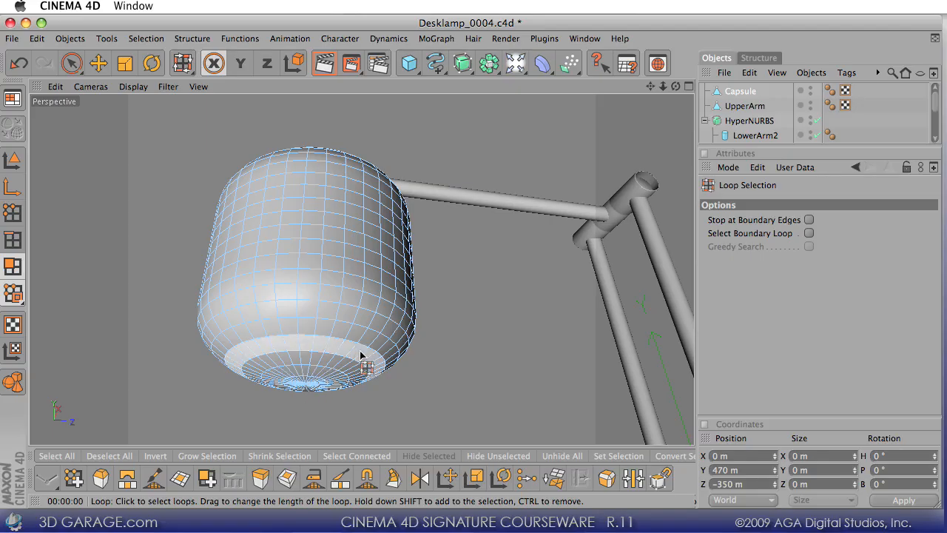
pyautogui.keyDown('alt'); pyautogui.moveTo(360, 351); pyautogui.dragTo(296, 296); pyautogui.keyUp('alt')
pyautogui.click(302, 297)
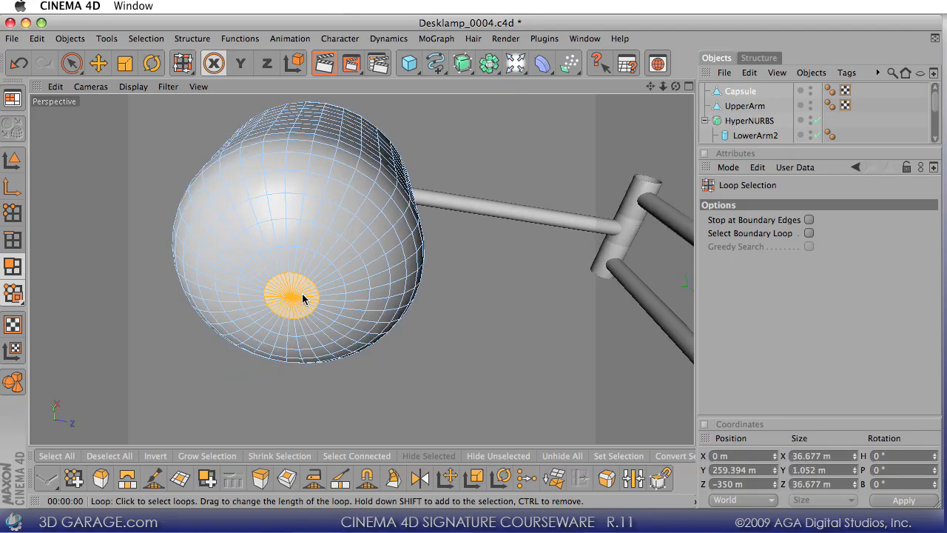
pyautogui.click(213, 457)
pyautogui.click(215, 458)
pyautogui.click(215, 456)
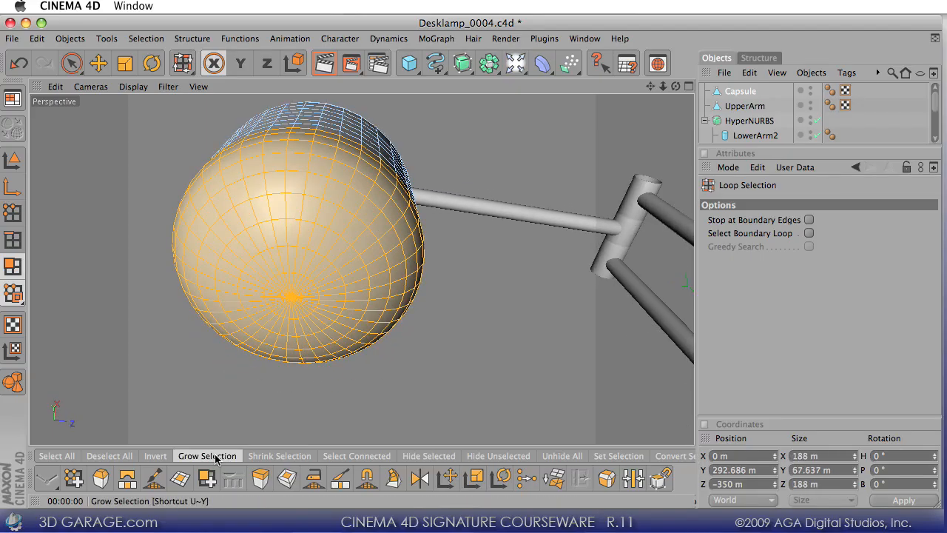
pyautogui.click(214, 456)
pyautogui.keyDown('alt'); pyautogui.moveTo(316, 279); pyautogui.dragTo(370, 204); pyautogui.keyUp('alt')
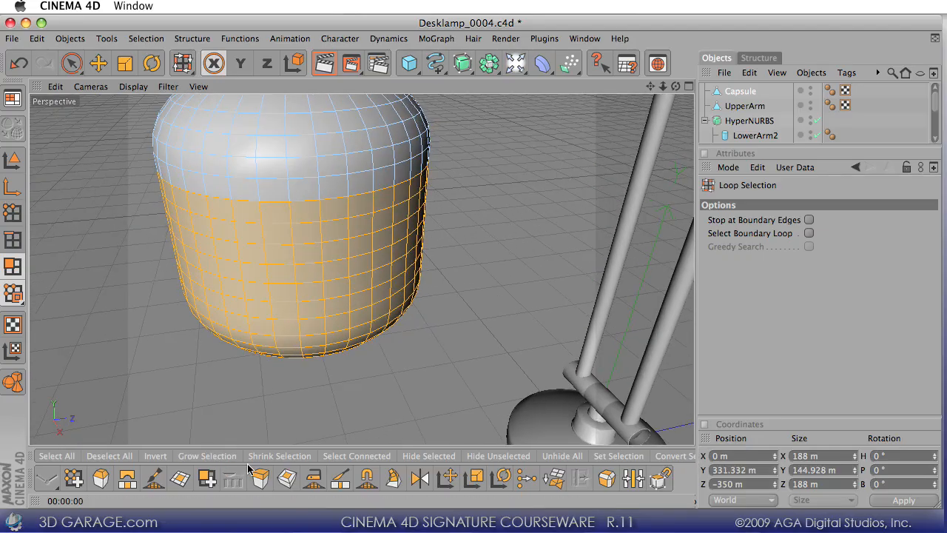
pyautogui.press('Delete')
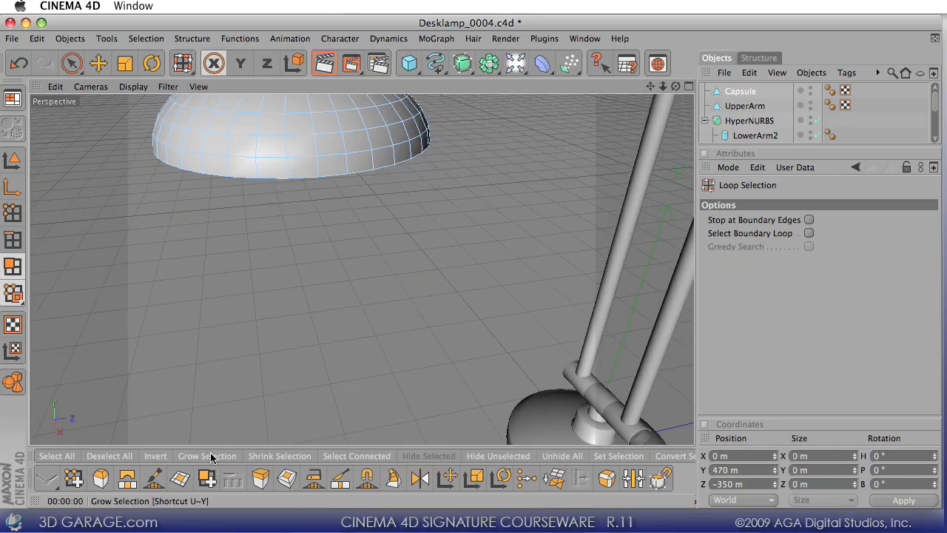
# - Scale the dome's lowest polygon ring outward along X and Z to about 203.8 m wide, then clear the selection
pyautogui.press('o')
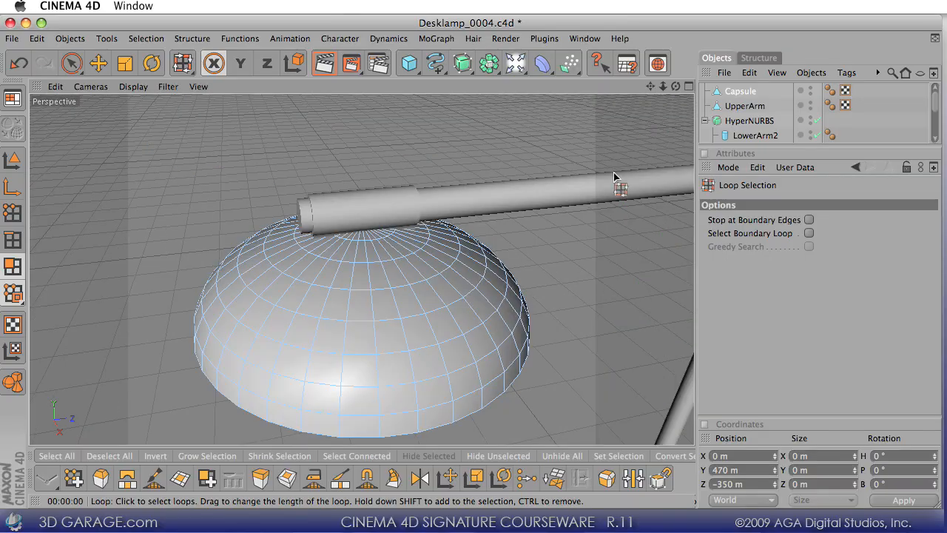
pyautogui.keyDown('alt'); pyautogui.moveTo(590, 302); pyautogui.dragTo(694, 446); pyautogui.keyUp('alt')
pyautogui.click(482, 376)
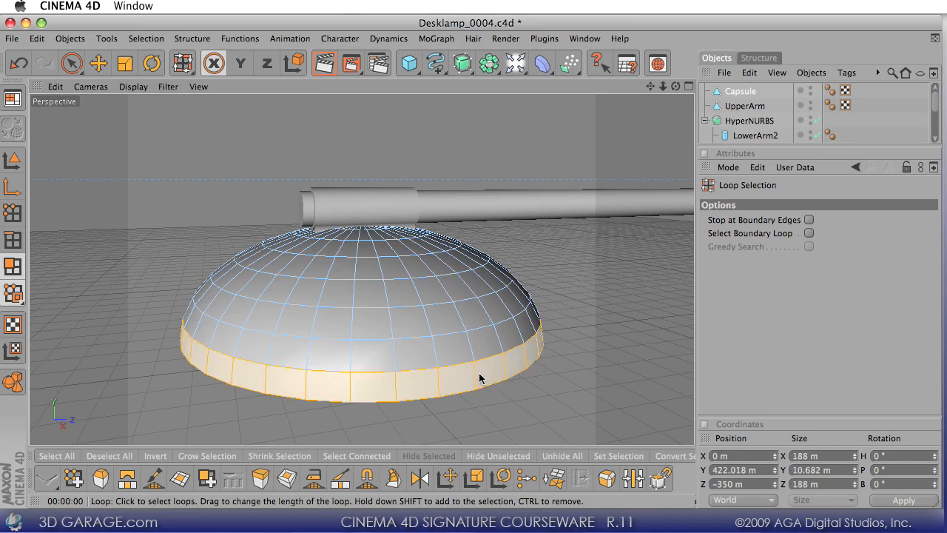
pyautogui.click(125, 63)
pyautogui.moveTo(363, 306); pyautogui.dragTo(696, 447)
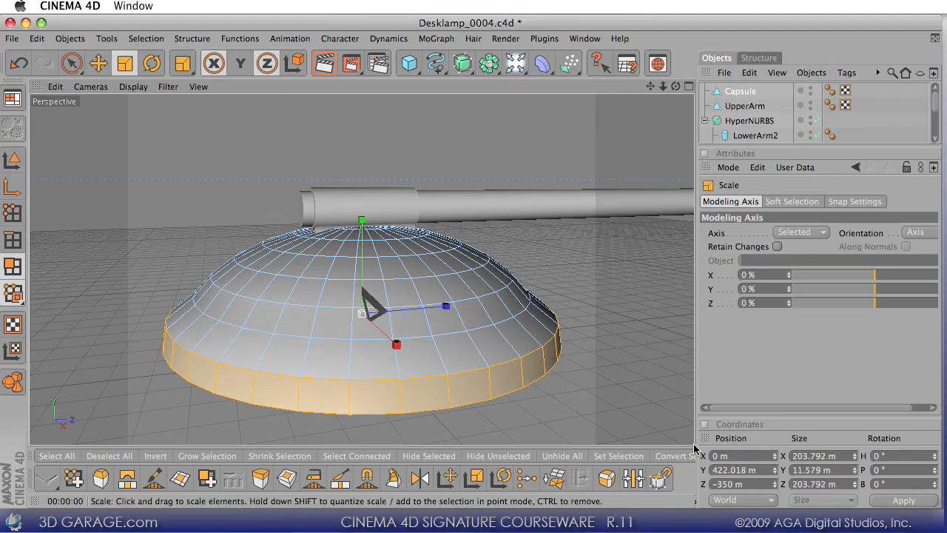
pyautogui.click(588, 299)
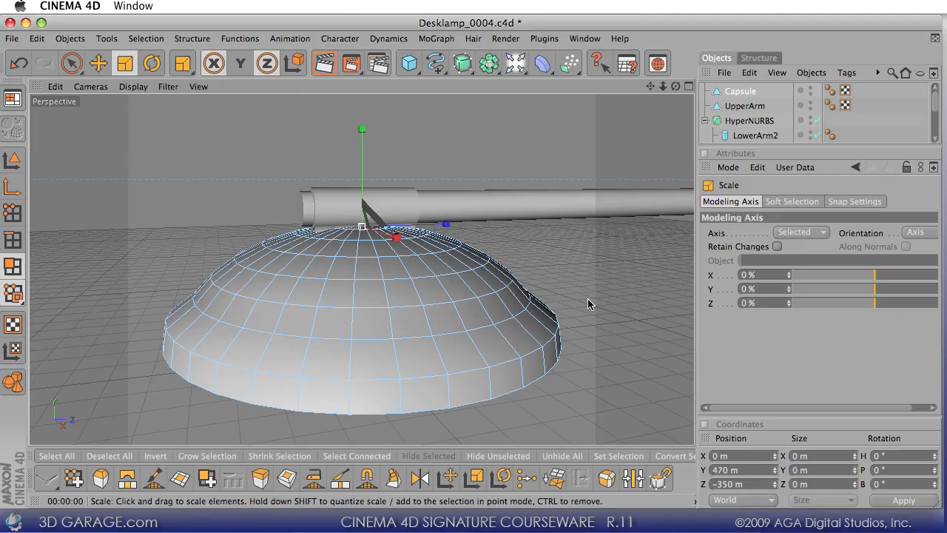
# - Select the edge loop around the dome's open rim and lower it 10 m along Y to about 406.2 m
pyautogui.keyDown('alt'); pyautogui.moveTo(556, 256); pyautogui.dragTo(694, 447); pyautogui.keyUp('alt')
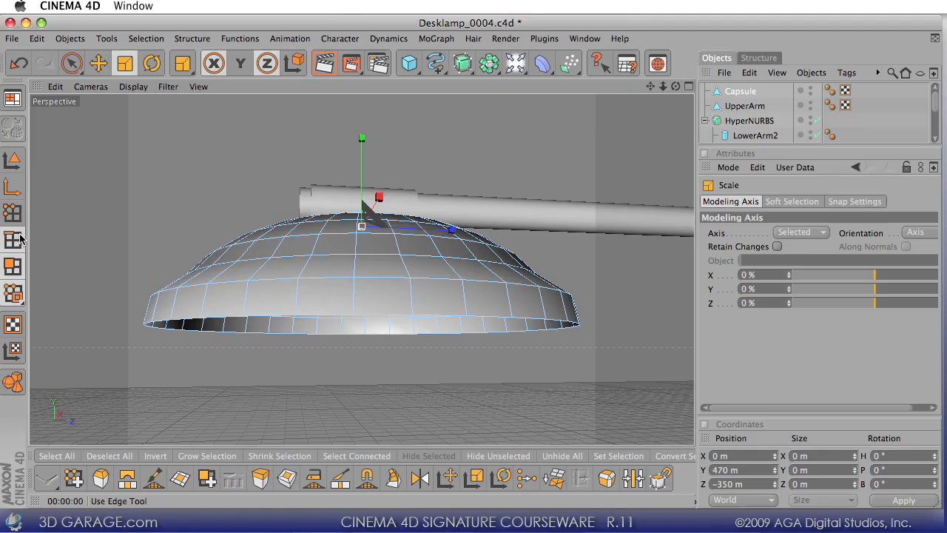
pyautogui.click(20, 236)
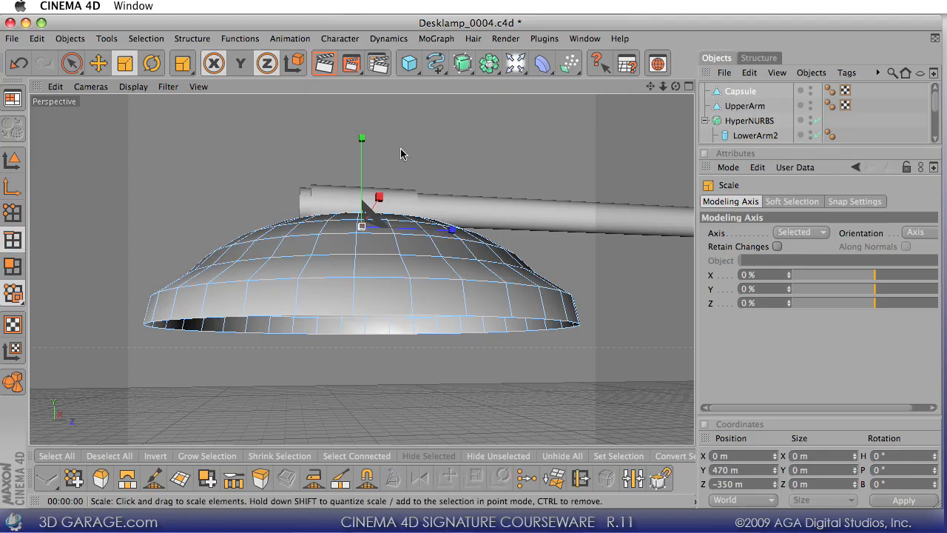
pyautogui.press('u')
pyautogui.press('l')
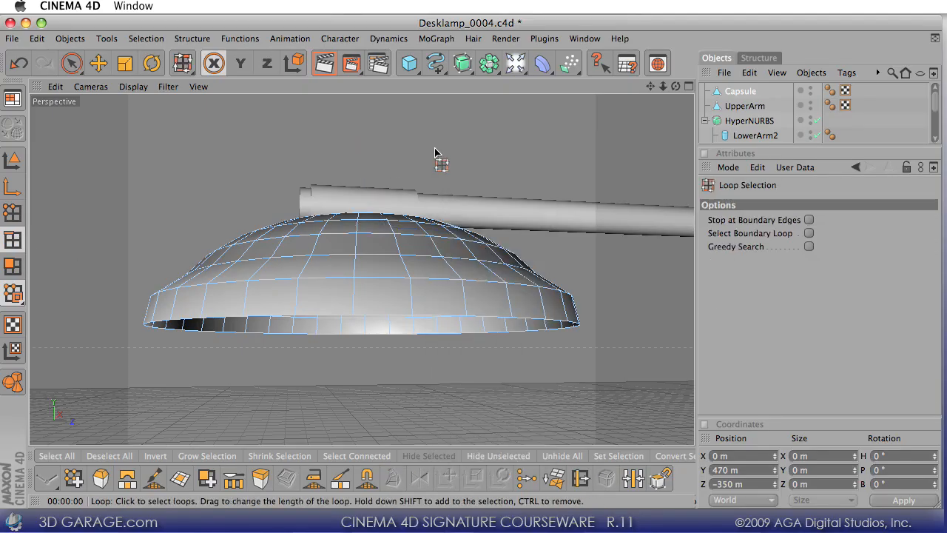
pyautogui.click(394, 316)
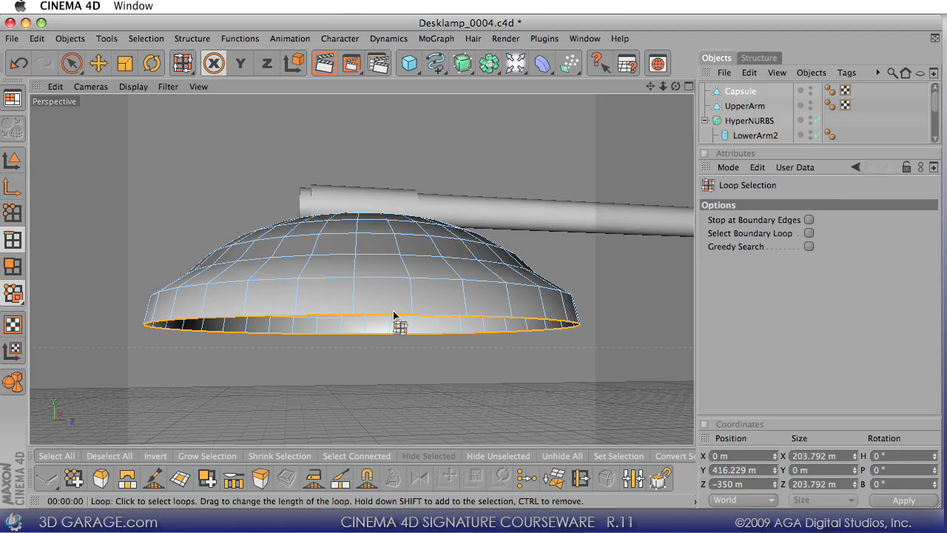
pyautogui.click(260, 479)
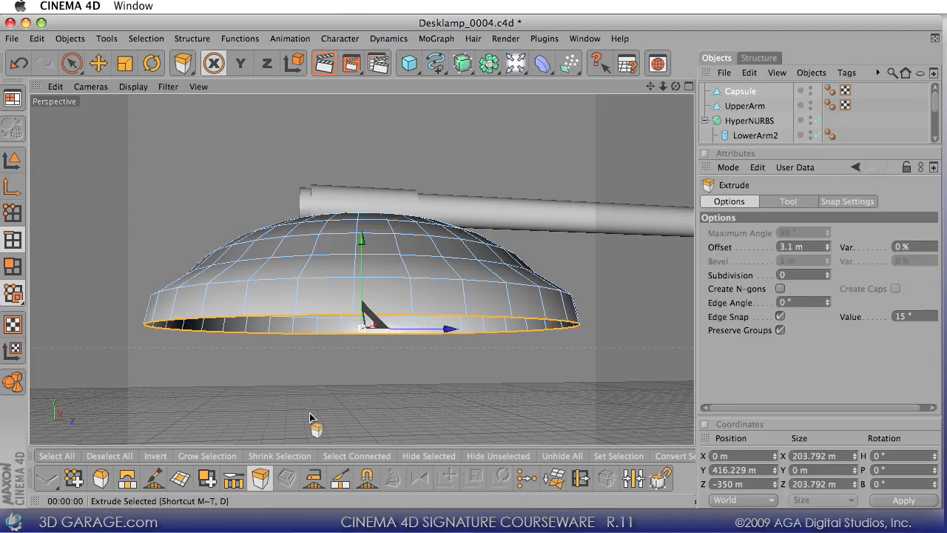
pyautogui.moveTo(360, 242); pyautogui.dragTo(360, 262)
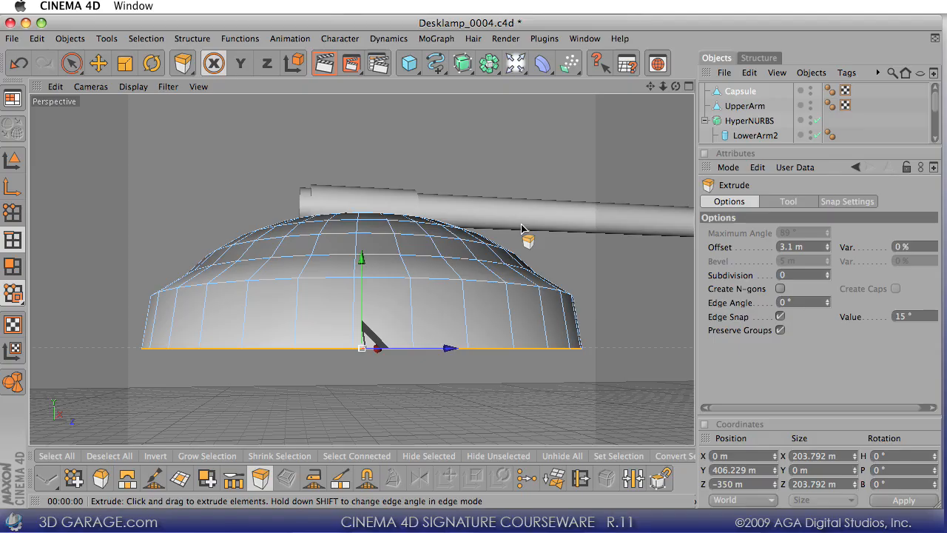
# - Run Optimize on the lamp head mesh as a whole object
pyautogui.click(12, 159)
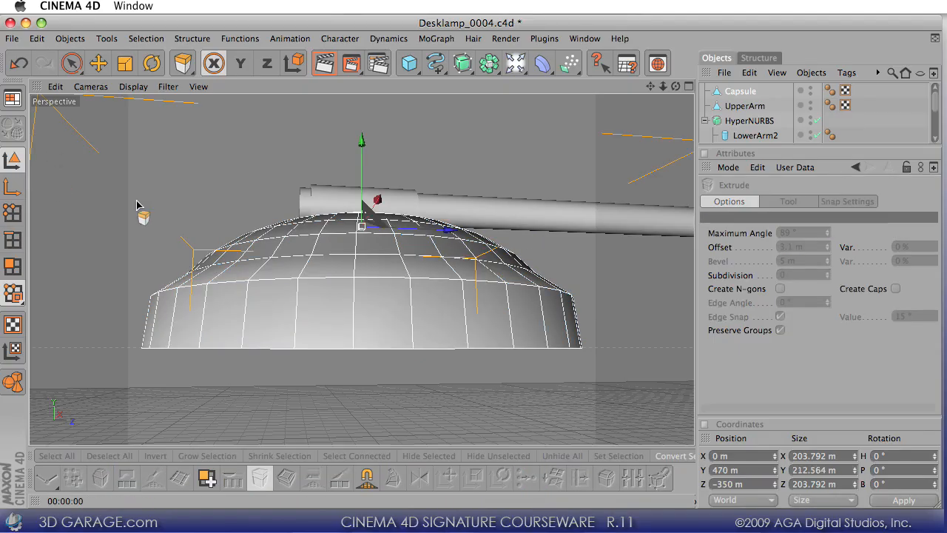
pyautogui.keyDown('alt'); pyautogui.moveTo(455, 195); pyautogui.dragTo(388, 367); pyautogui.keyUp('alt')
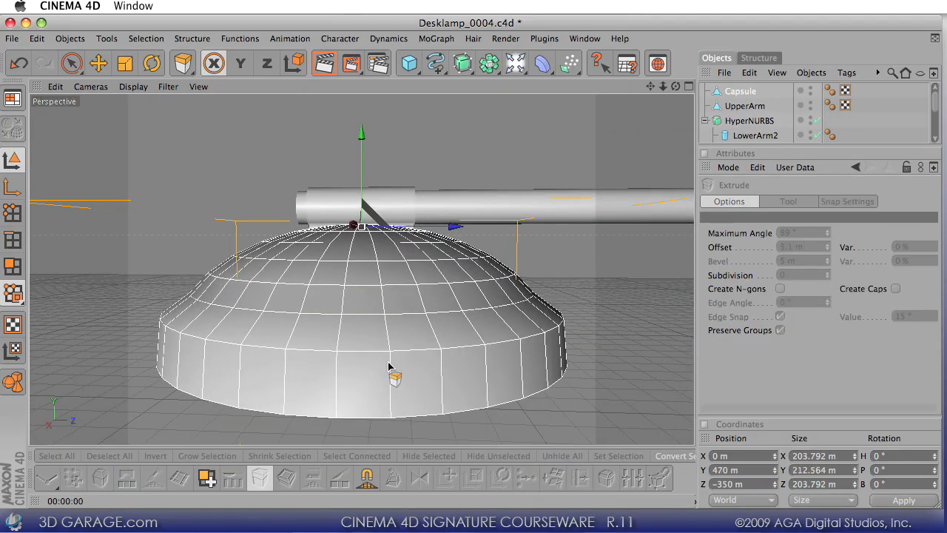
pyautogui.press('9')
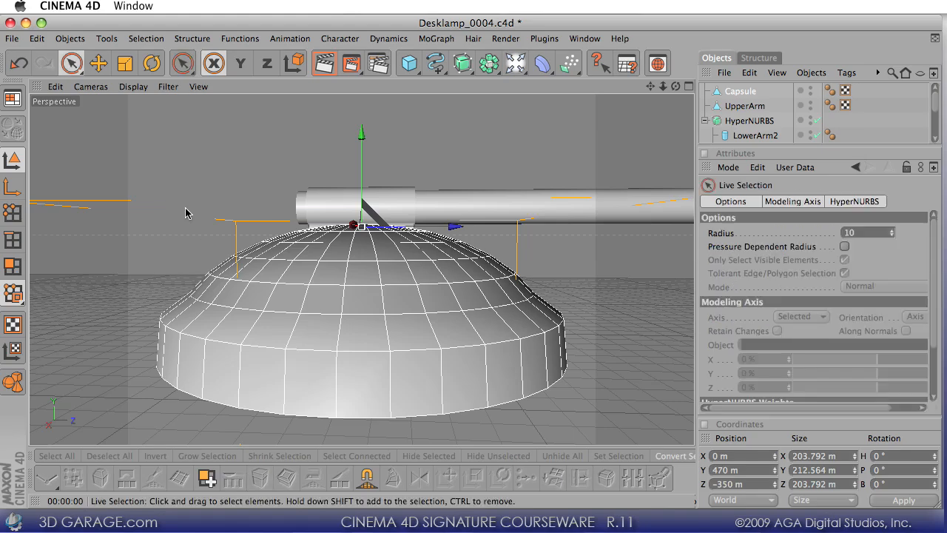
pyautogui.press('u')
pyautogui.press('u')
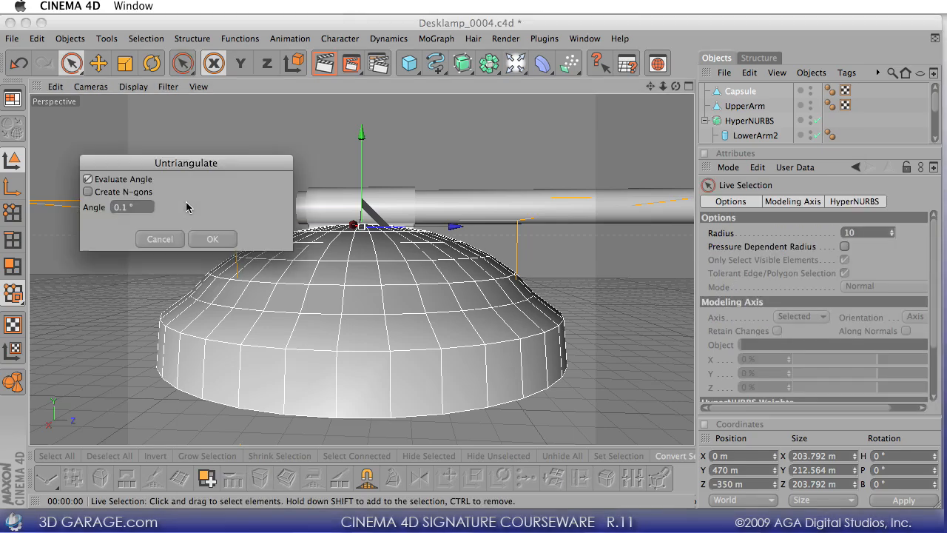
pyautogui.click(160, 237)
pyautogui.press('u')
pyautogui.press('o')
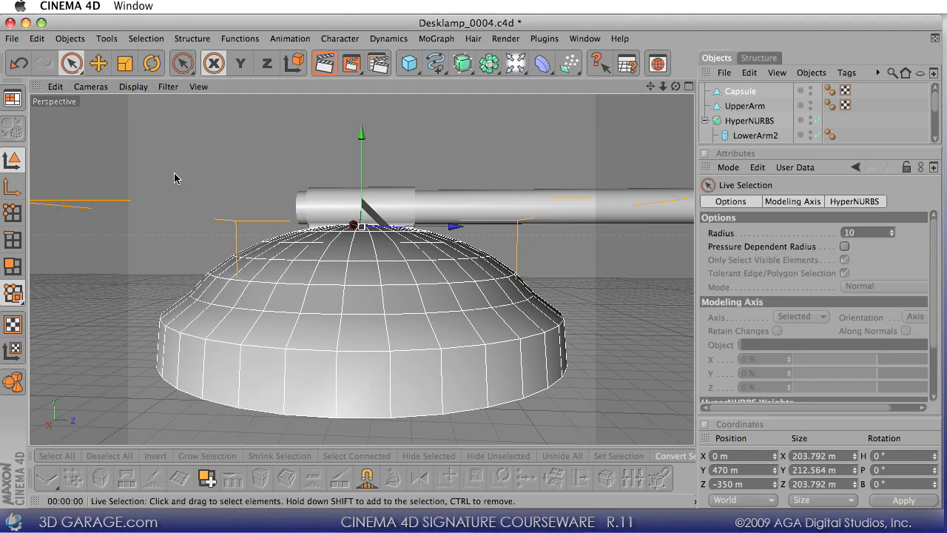
# - Select the edge loop where the curved dome meets the vertical rim band and activate the Bevel tool
pyautogui.click(16, 248)
pyautogui.press('u')
pyautogui.press('l')
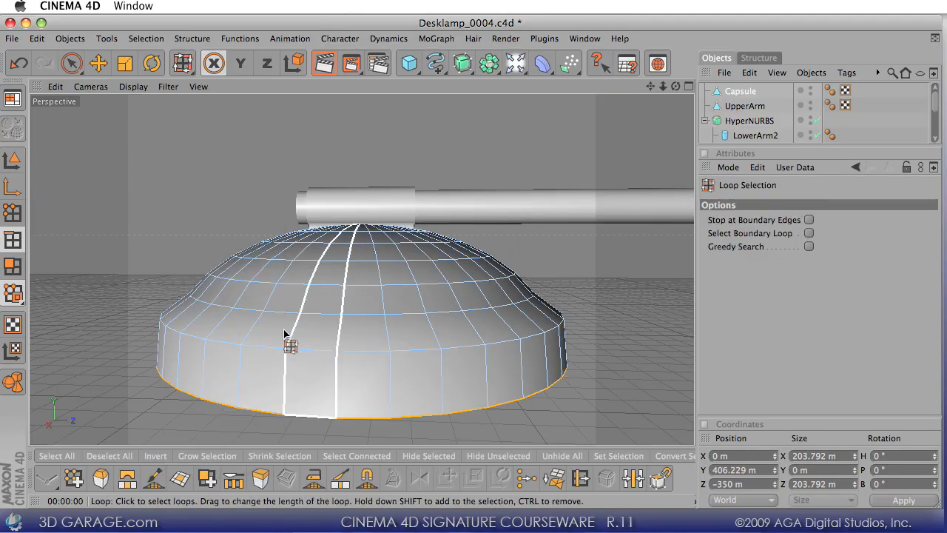
pyautogui.click(250, 343)
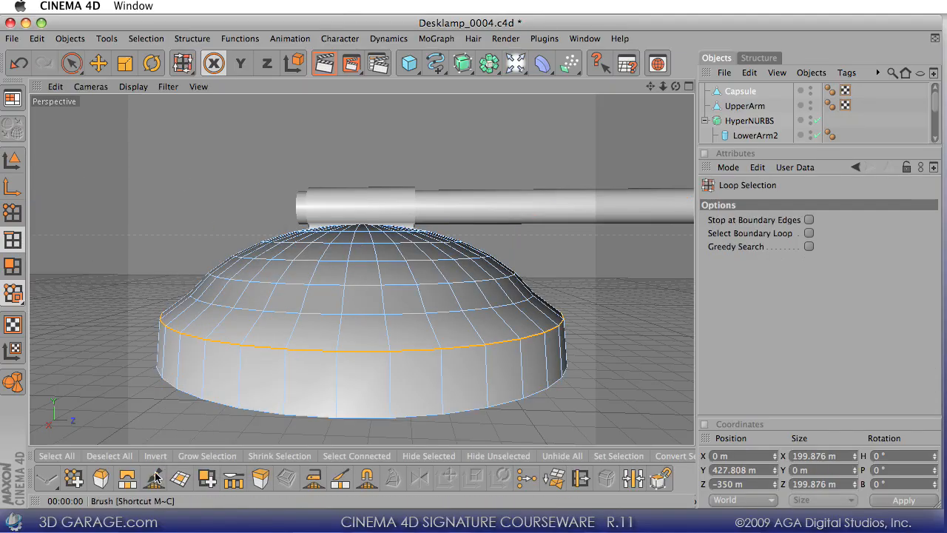
pyautogui.click(100, 478)
pyautogui.click(255, 372)
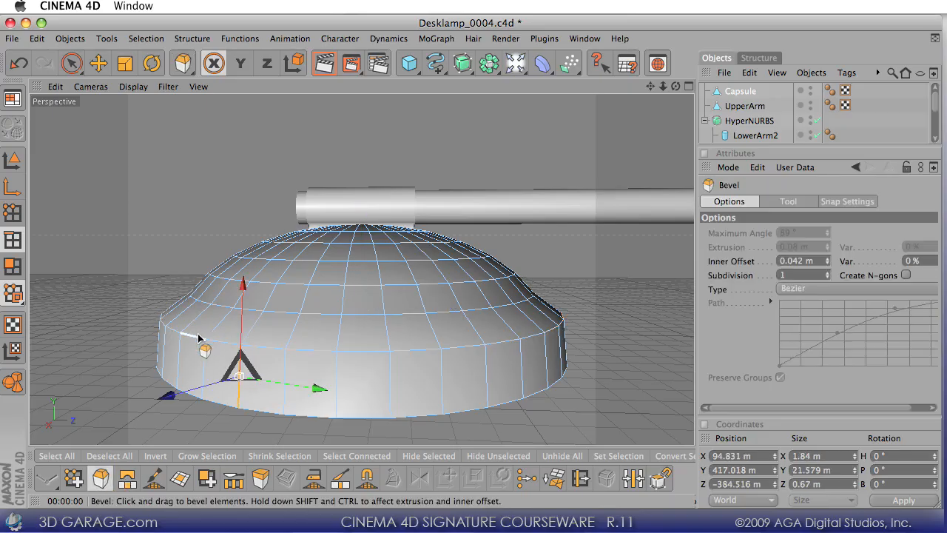
pyautogui.click(182, 256)
pyautogui.press('super+z')
pyautogui.press('super+z')
# - Bevel the edge loop between the dome and the rim band slightly, then clear the edge selection
pyautogui.moveTo(694, 444); pyautogui.dragTo(694, 447)
pyautogui.press('space')
pyautogui.click(206, 211)
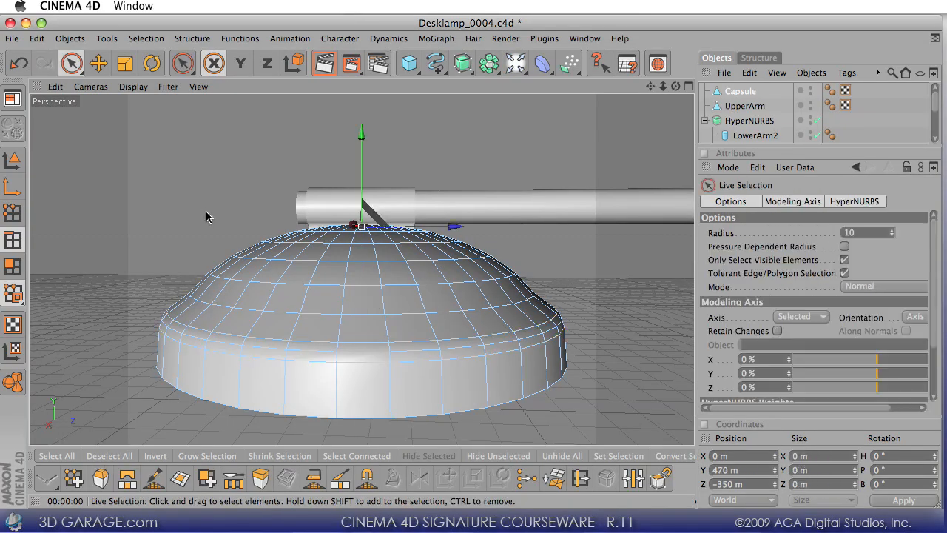
# - Thicken the lamp head shell by applying Smooth Shift to all its polygons with an offset of 1.8 m, then deselect them
pyautogui.keyDown('alt'); pyautogui.moveTo(506, 444); pyautogui.dragTo(693, 447); pyautogui.keyUp('alt')
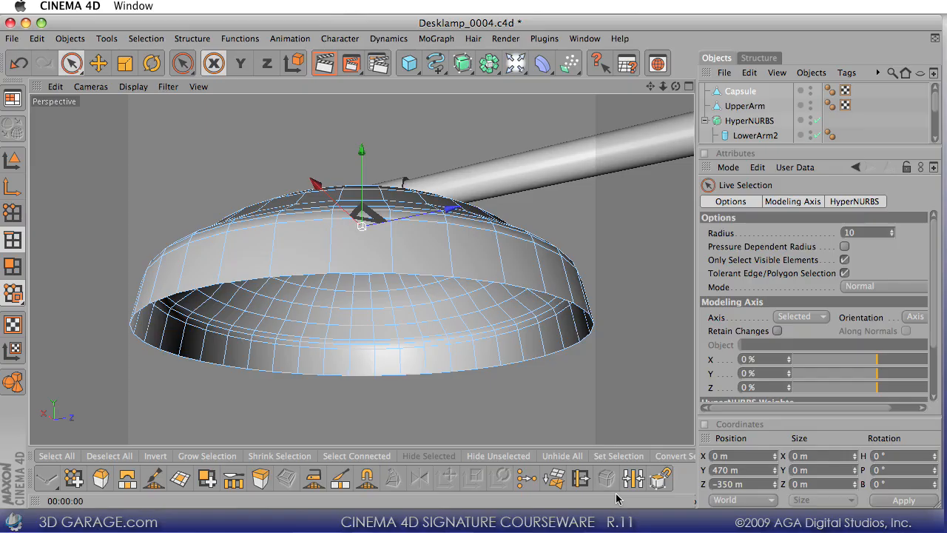
pyautogui.click(13, 265)
pyautogui.click(607, 479)
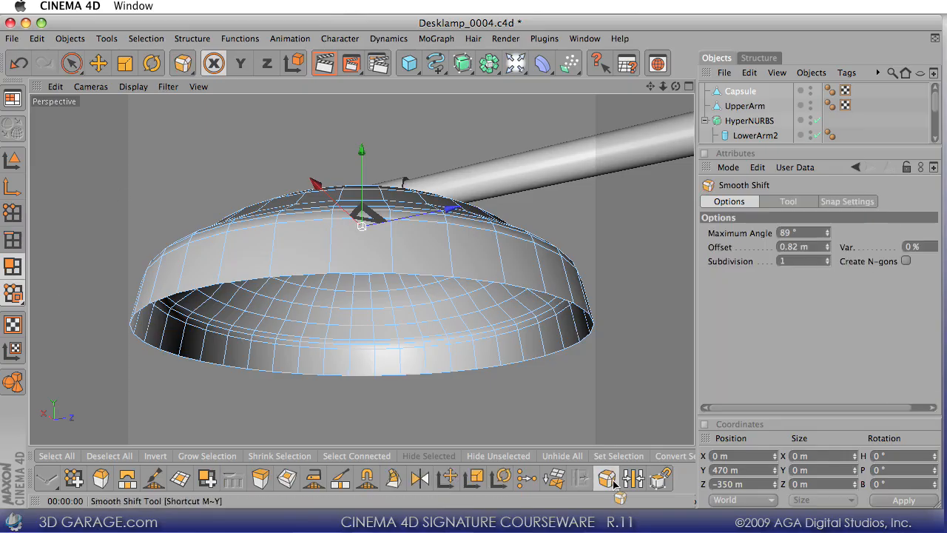
pyautogui.moveTo(589, 380); pyautogui.dragTo(695, 448)
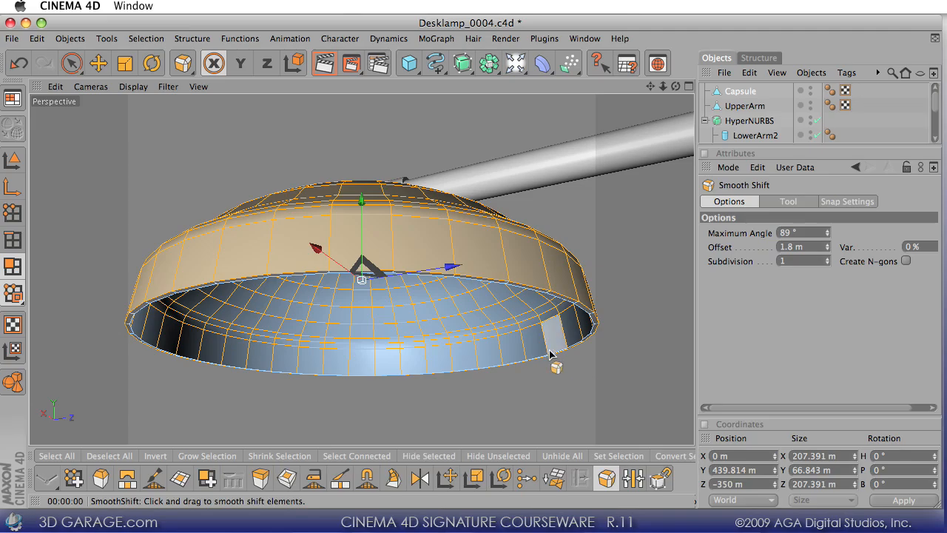
pyautogui.keyDown('alt'); pyautogui.moveTo(466, 306); pyautogui.dragTo(699, 451); pyautogui.keyUp('alt')
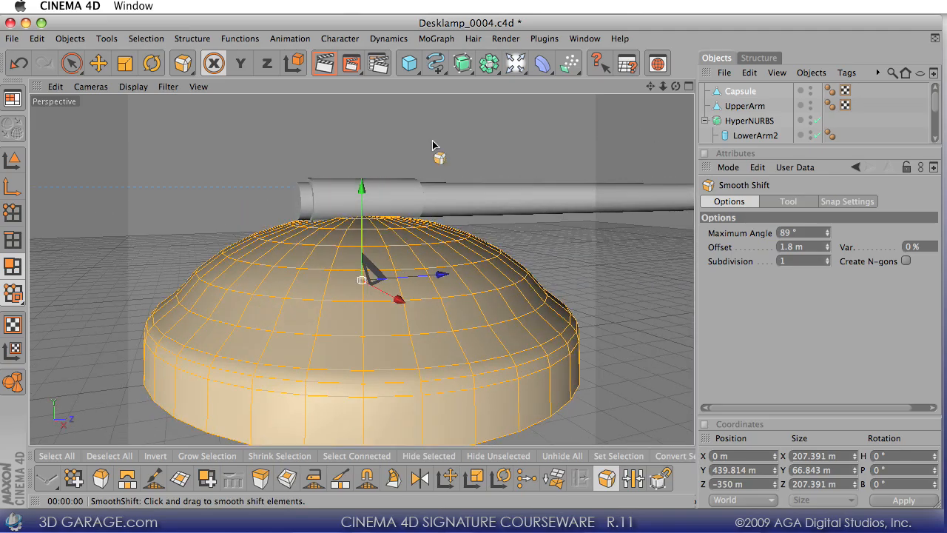
pyautogui.click(146, 257)
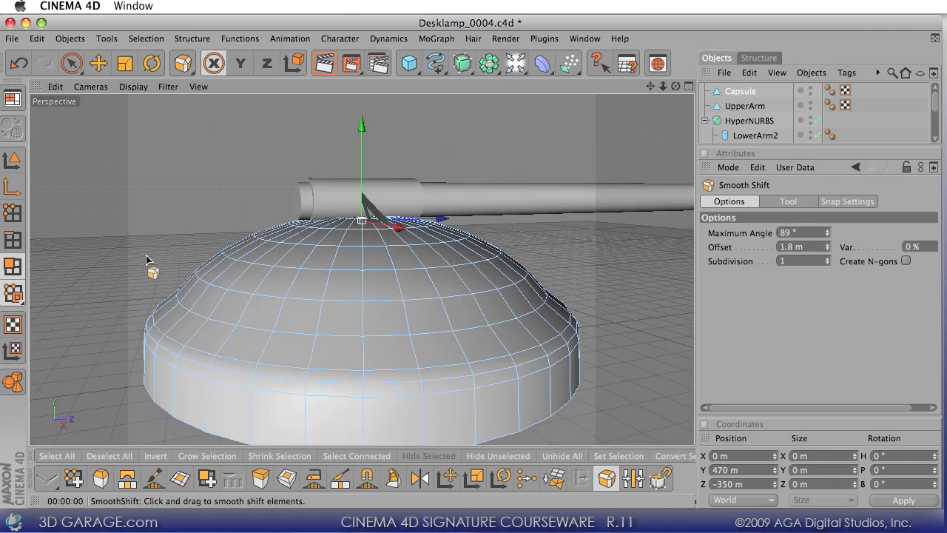
# - Lower the whole lamp head object along Y to 460 m, leaving a gap beneath the upper arm's end
pyautogui.click(12, 159)
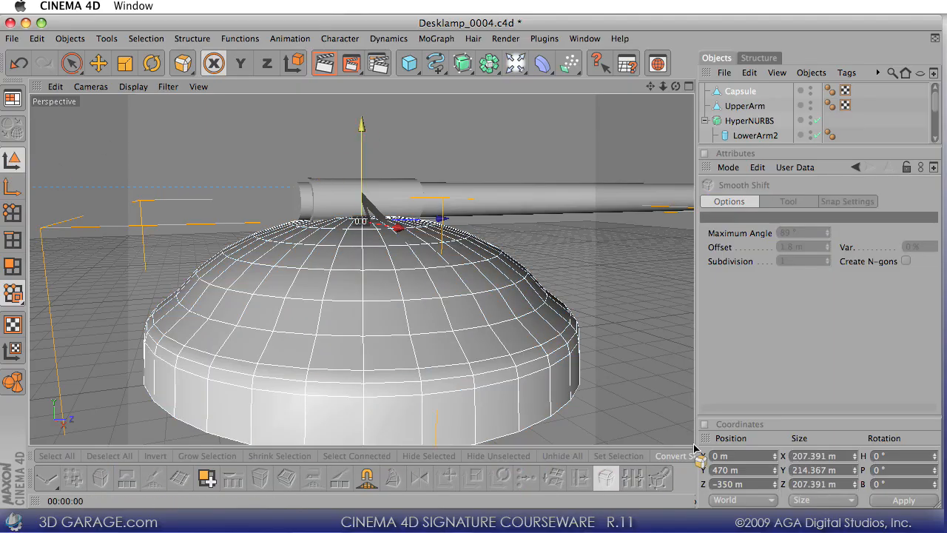
pyautogui.moveTo(362, 126); pyautogui.dragTo(361, 145)
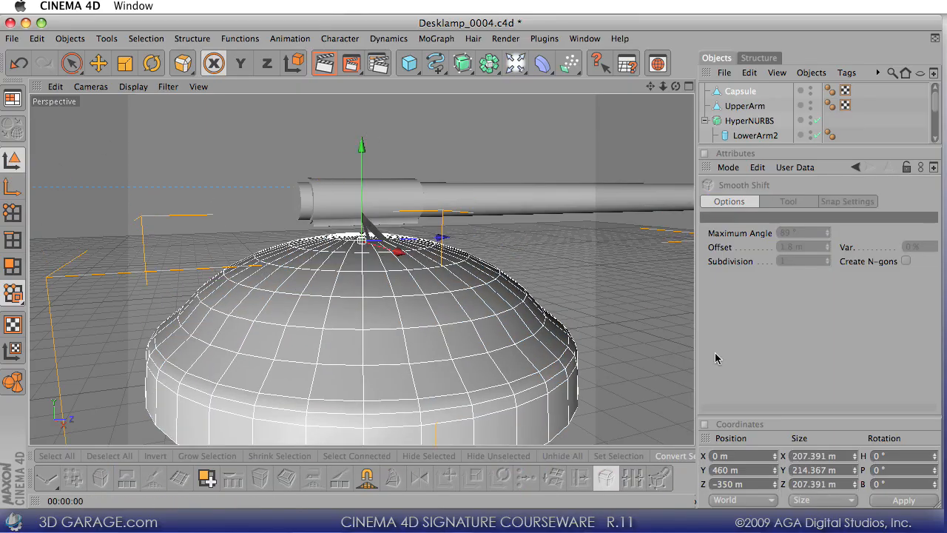
pyautogui.click(775, 473)
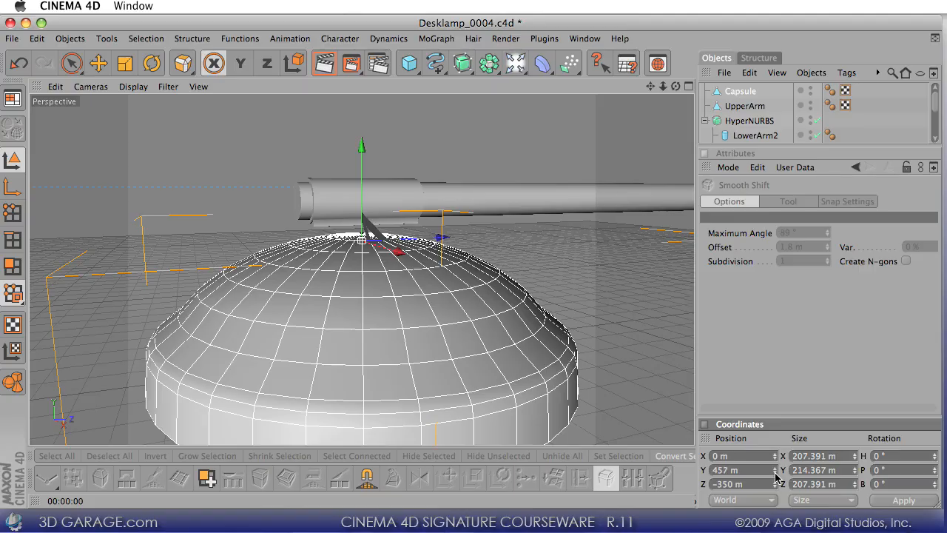
pyautogui.moveTo(775, 478); pyautogui.dragTo(695, 448)
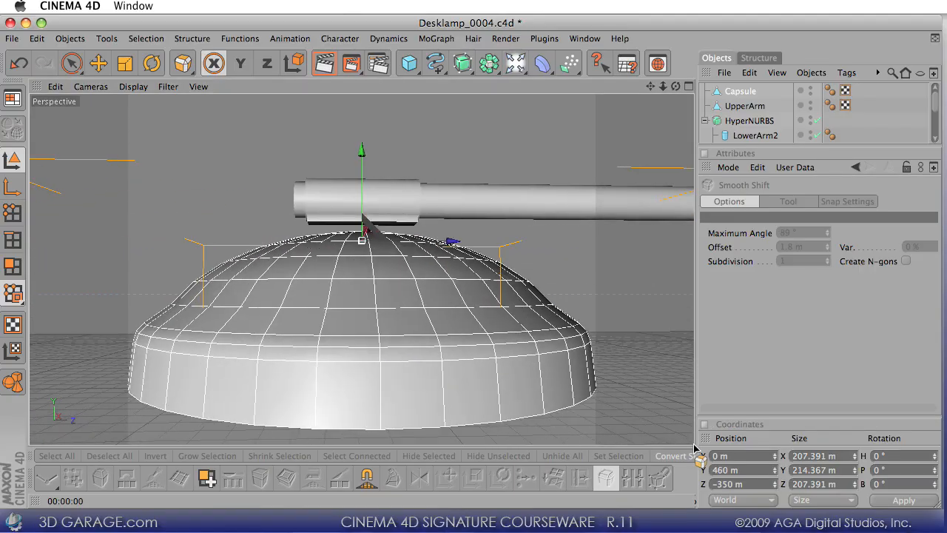
# - Save the desk lamp scene under its existing file name
pyautogui.keyDown('alt'); pyautogui.moveTo(551, 309); pyautogui.dragTo(698, 452); pyautogui.keyUp('alt')
pyautogui.keyDown('alt'); pyautogui.moveTo(503, 271); pyautogui.dragTo(695, 447); pyautogui.keyUp('alt')
pyautogui.moveTo(662, 86); pyautogui.dragTo(659, 96)
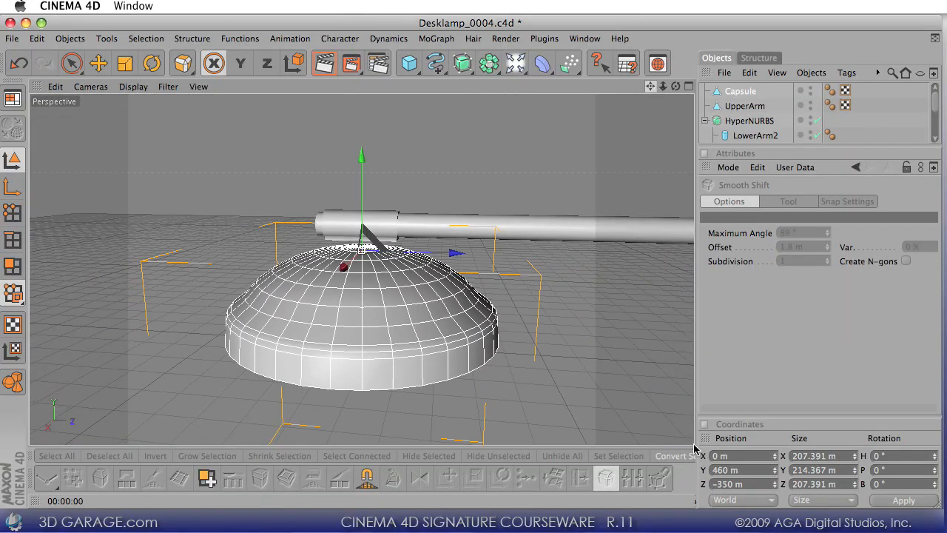
pyautogui.keyDown('alt'); pyautogui.moveTo(695, 447); pyautogui.dragTo(695, 447); pyautogui.keyUp('alt')
pyautogui.click(20, 41)
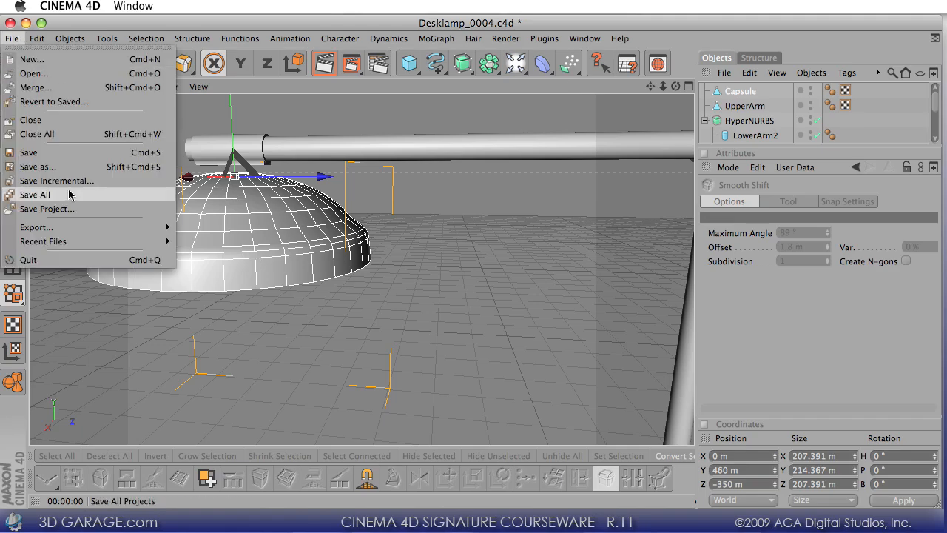
pyautogui.click(60, 156)
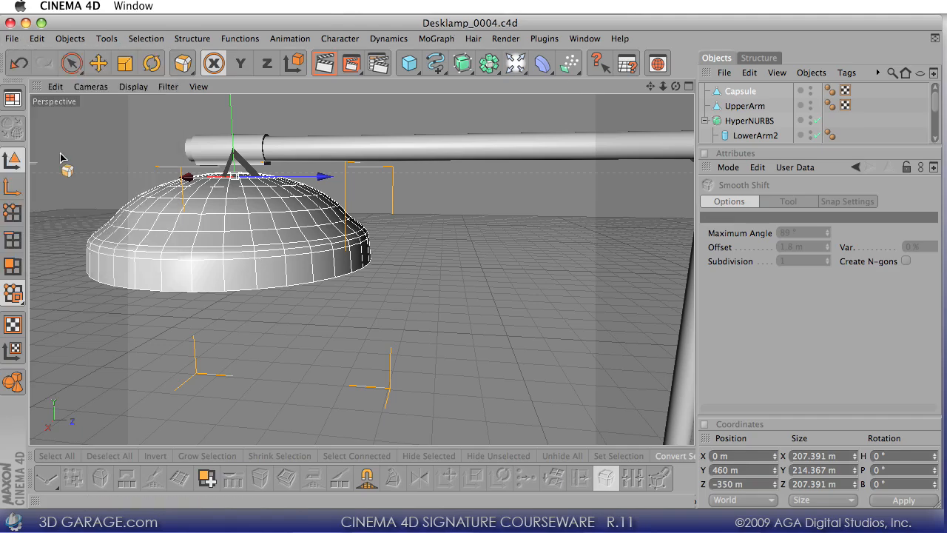